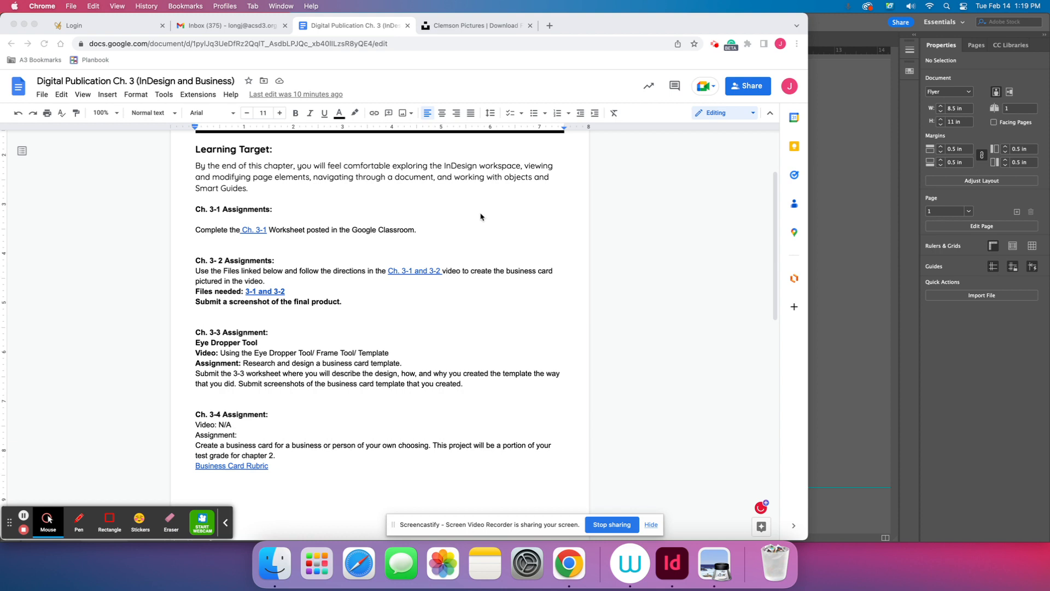
Step: Switch to InDesign and reset the fill and stroke colours to a black fill with no stroke
{"action": "left_click", "coordinate": [852, 191]}
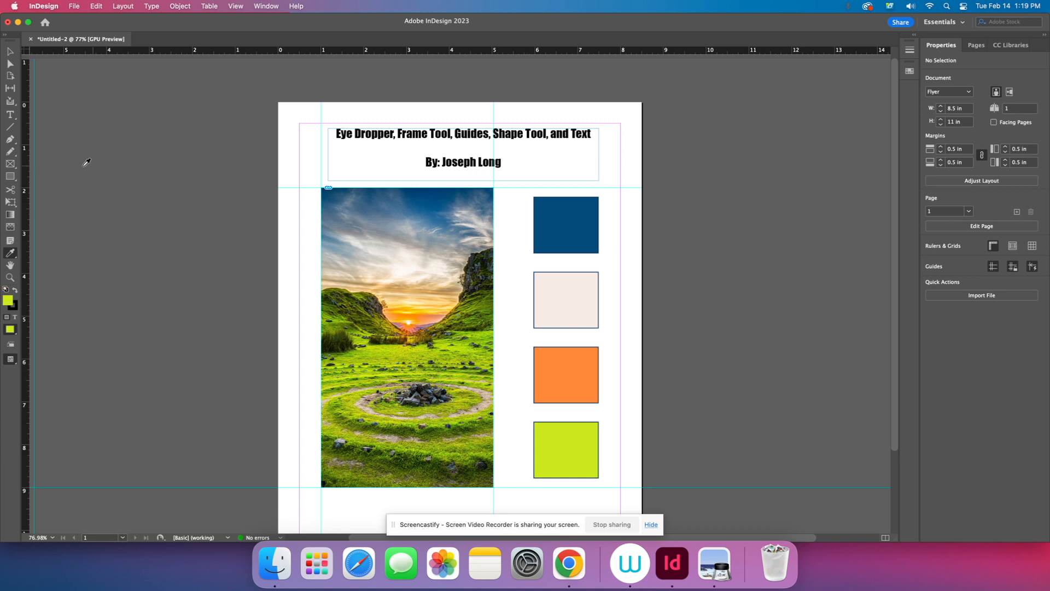
{"action": "left_click", "coordinate": [14, 290]}
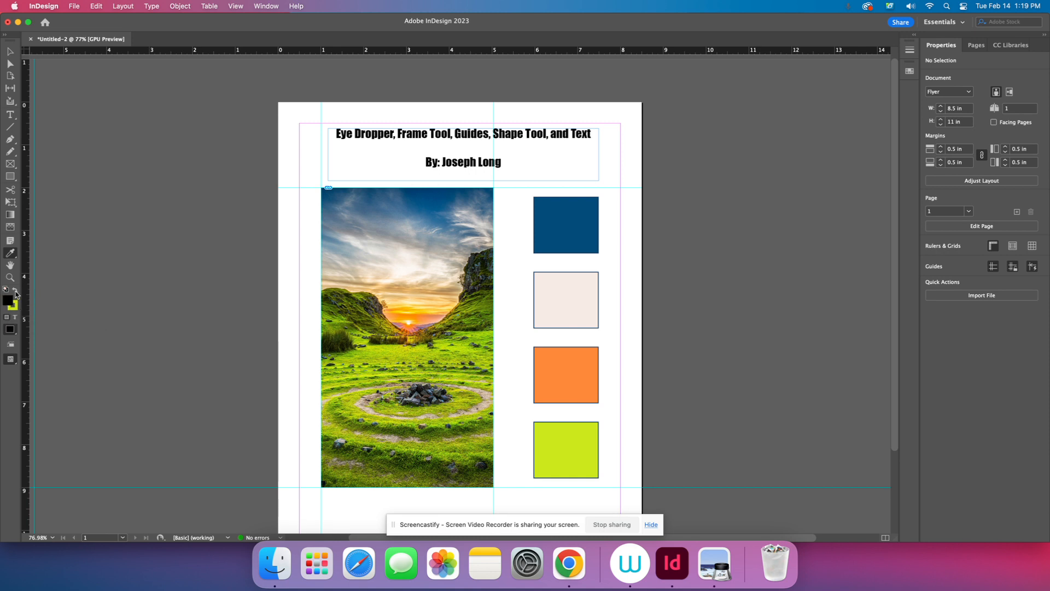
{"action": "left_click", "coordinate": [5, 289]}
{"action": "left_click", "coordinate": [14, 290]}
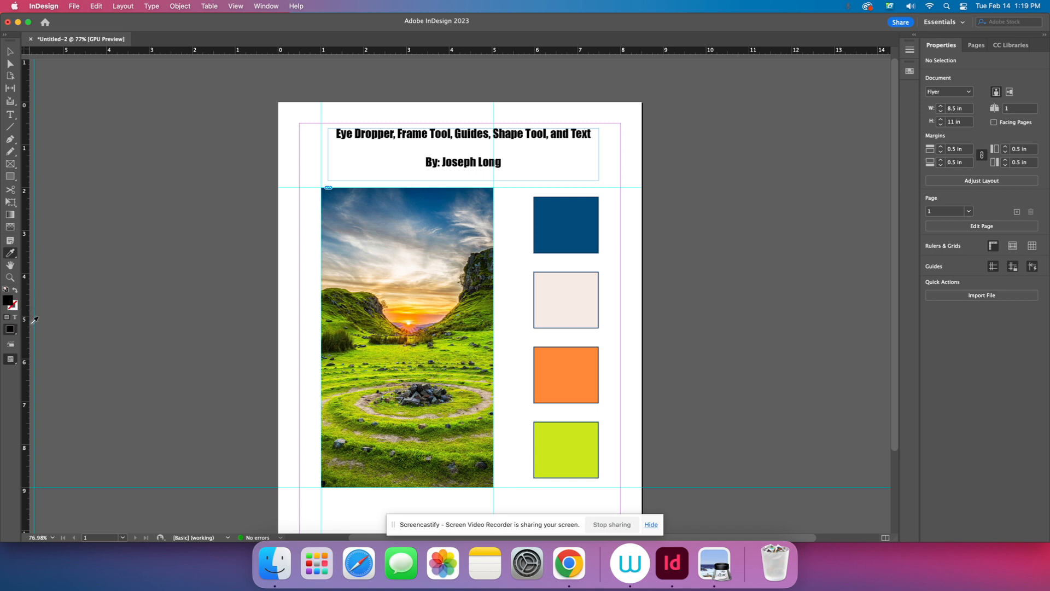
Step: Review the Eyedropper tool's options with the stroke and fill settings collapsed, keeping the attribute selections as they are
{"action": "double_click", "coordinate": [11, 256]}
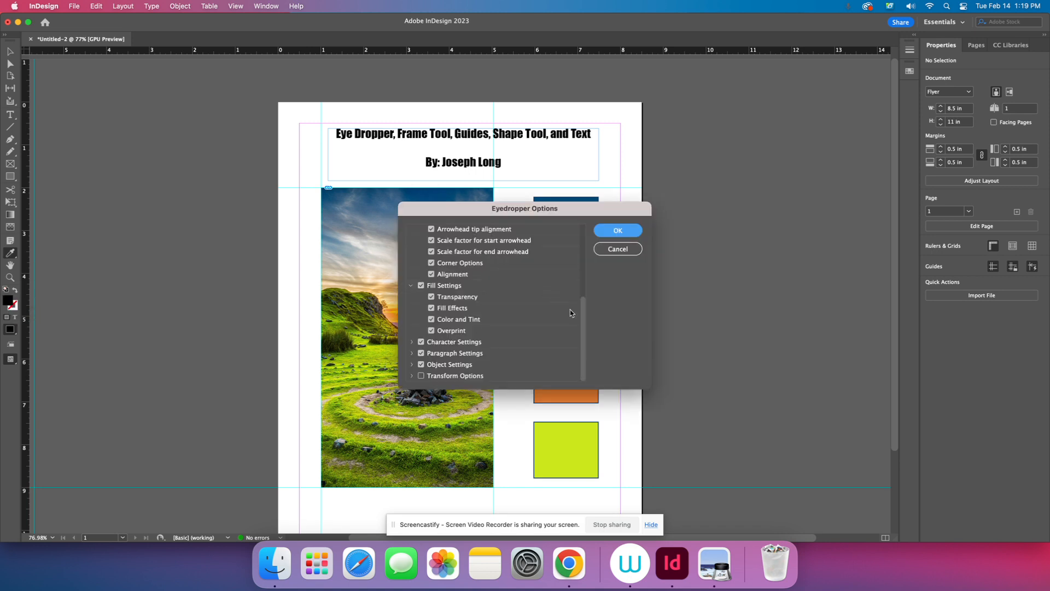
{"action": "left_click", "coordinate": [411, 286]}
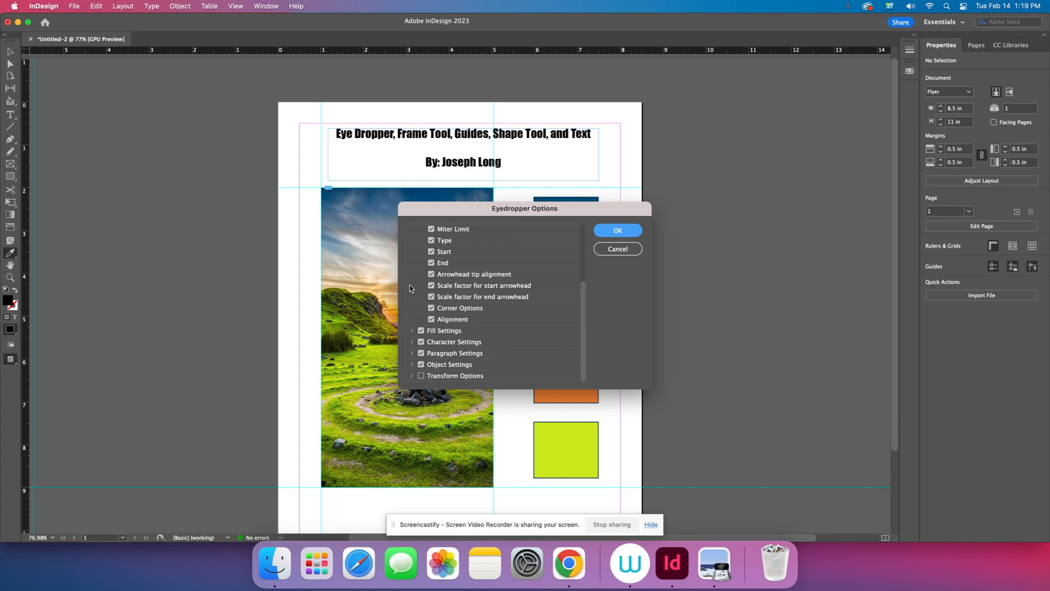
{"action": "scroll", "coordinate": [429, 323], "scroll_direction": "up", "scroll_amount": 4}
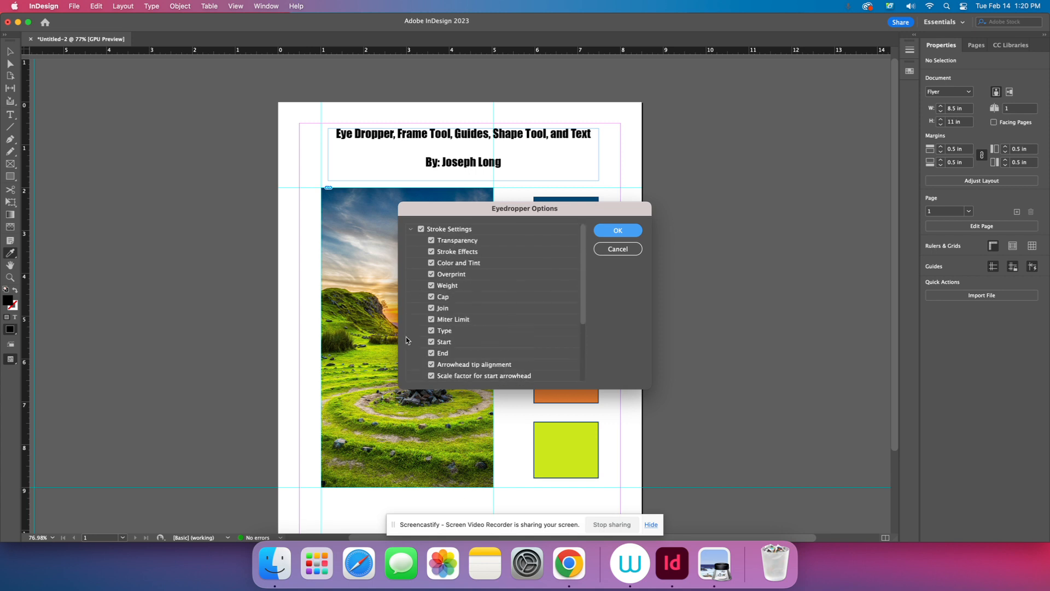
{"action": "left_click", "coordinate": [411, 230]}
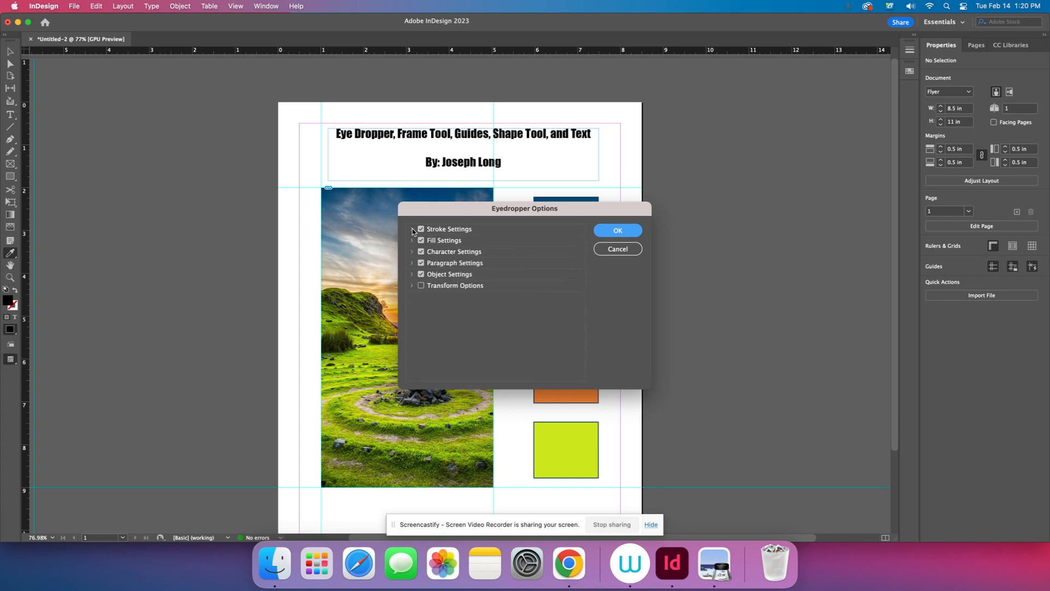
{"action": "left_click", "coordinate": [619, 232]}
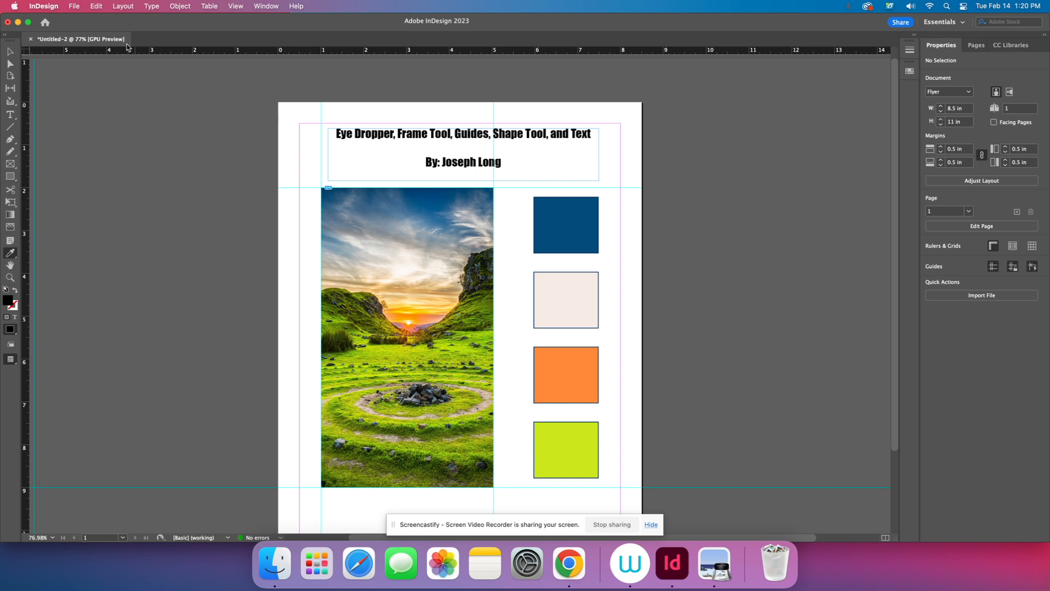
Step: Create a new 8.5 x 11 in document named "Ch. 3-3 Assignment"
{"action": "left_click", "coordinate": [77, 7]}
{"action": "mouse_move", "coordinate": [82, 20]}
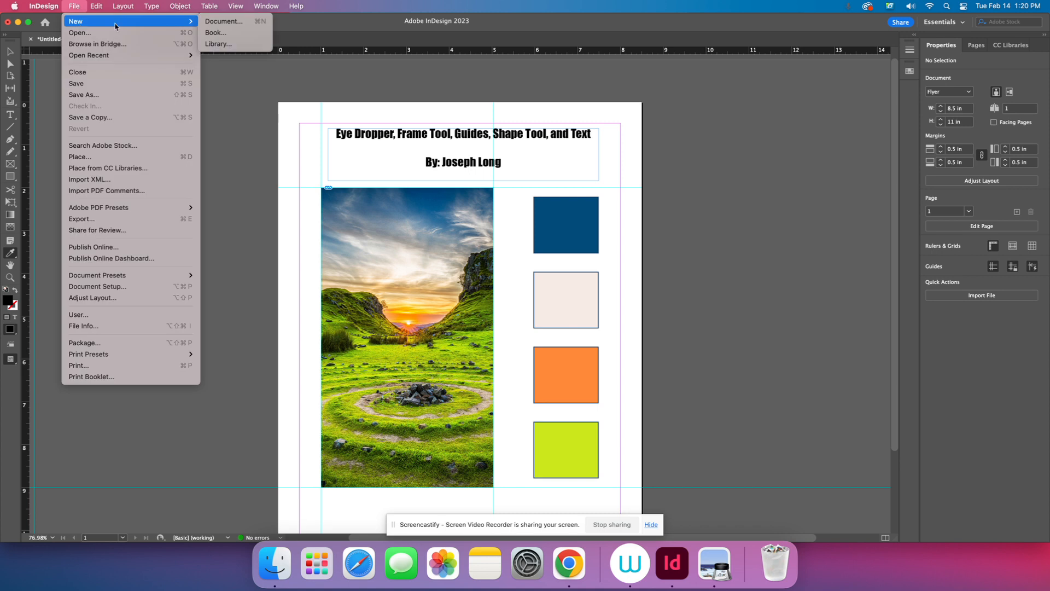
{"action": "left_click", "coordinate": [238, 25]}
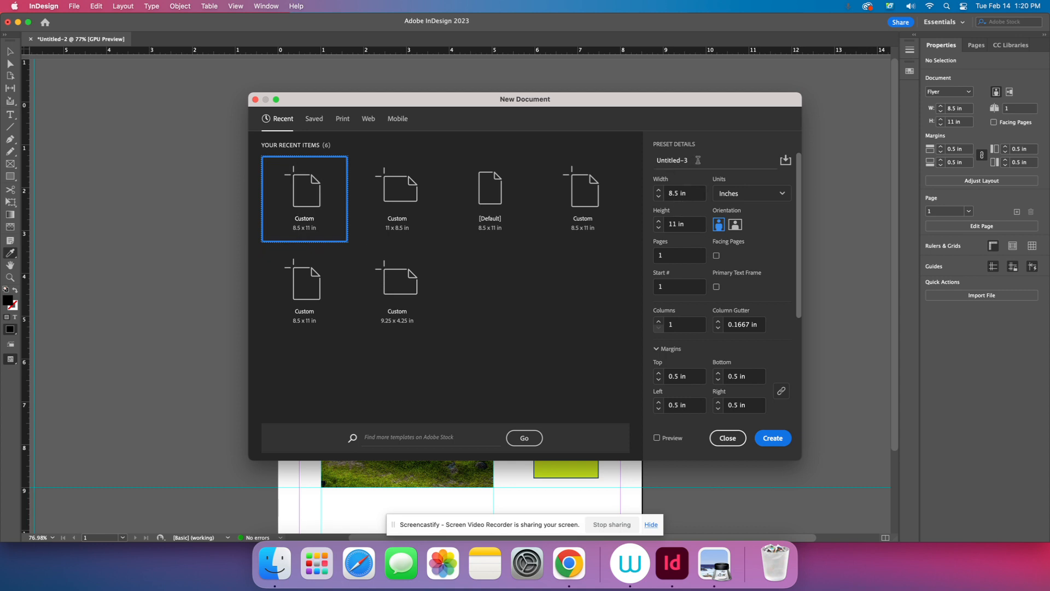
{"action": "left_click_drag", "start_coordinate": [698, 160], "coordinate": [619, 159]}
{"action": "type", "text": "Ch. 3-3 Assignment"}
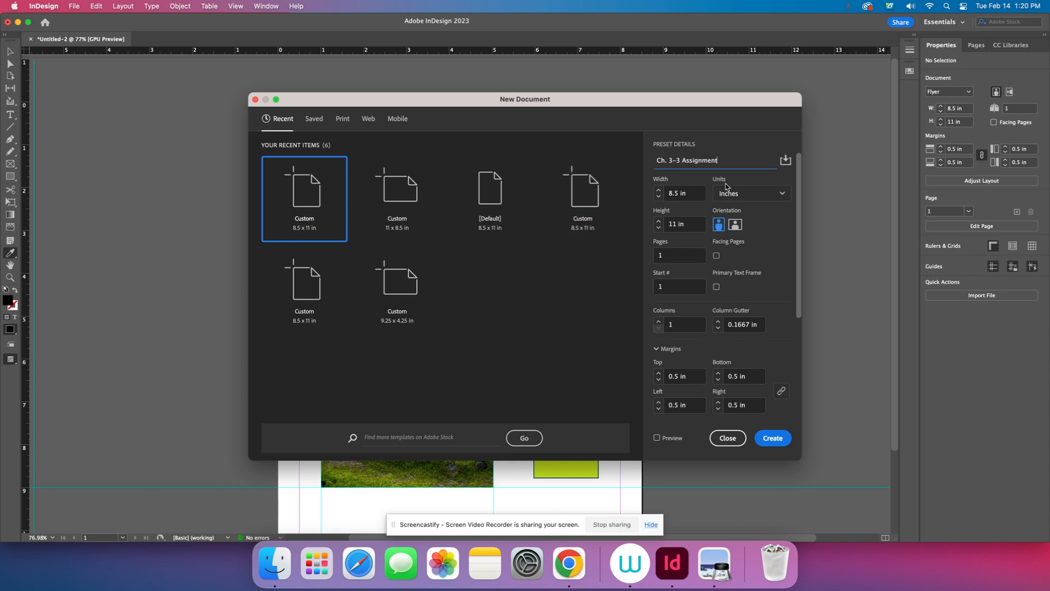
{"action": "left_click", "coordinate": [772, 439]}
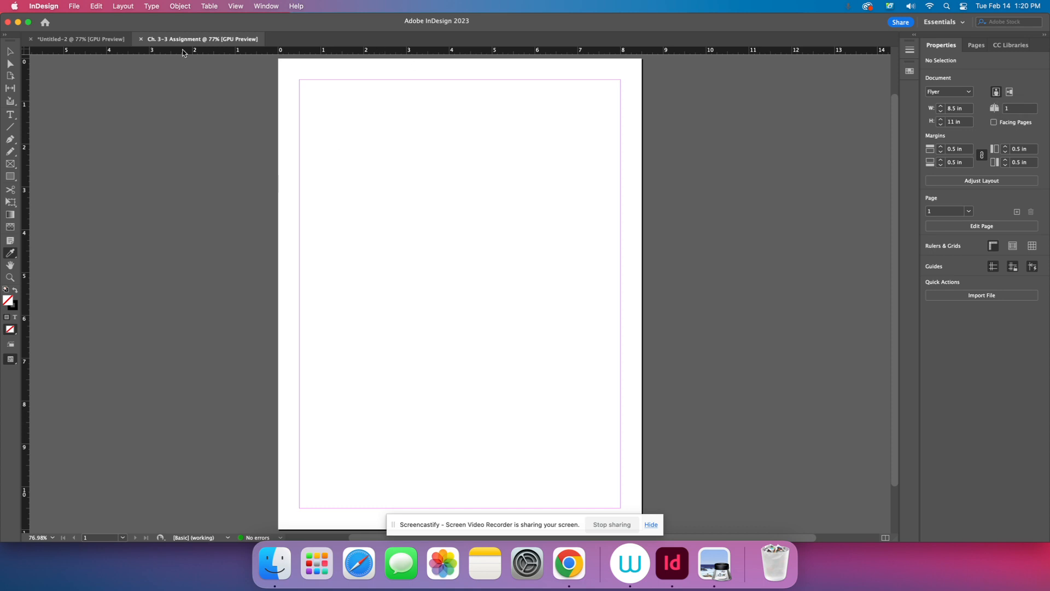
{"action": "left_click", "coordinate": [266, 6]}
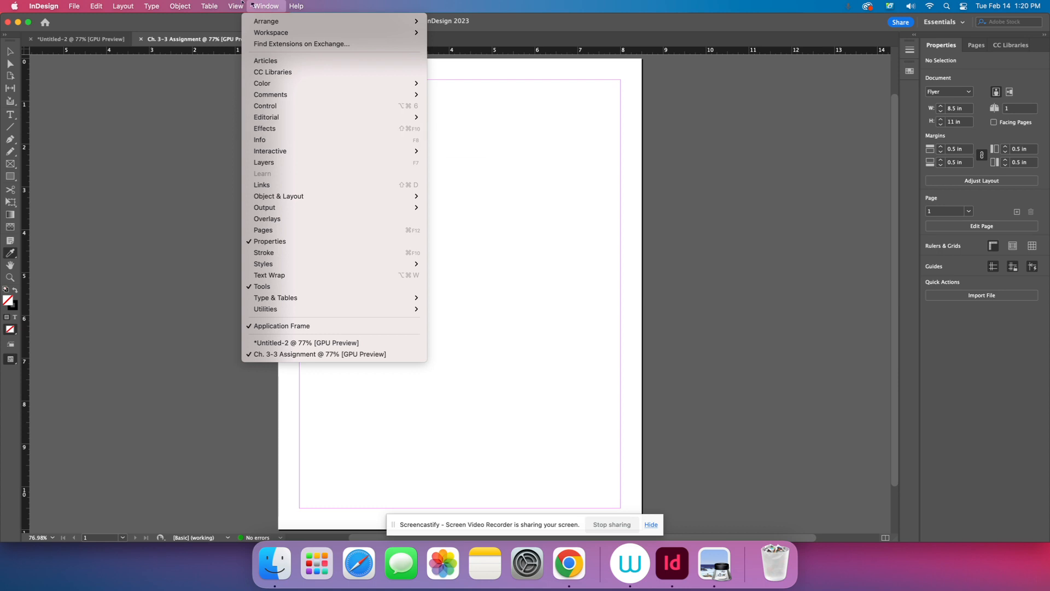
{"action": "mouse_move", "coordinate": [239, 15]}
{"action": "mouse_move", "coordinate": [257, 242]}
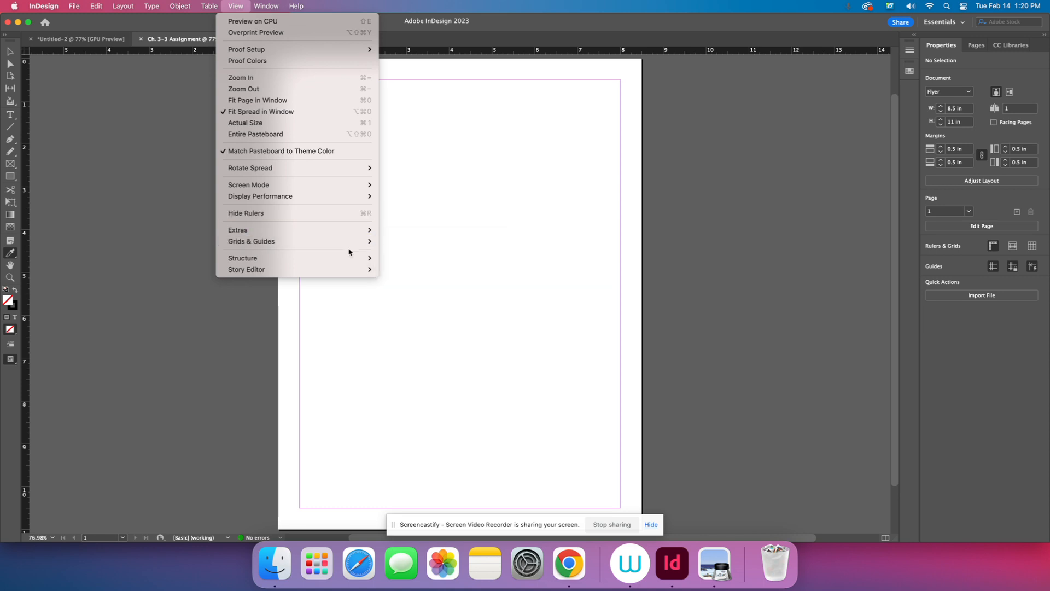
{"action": "mouse_move", "coordinate": [328, 246]}
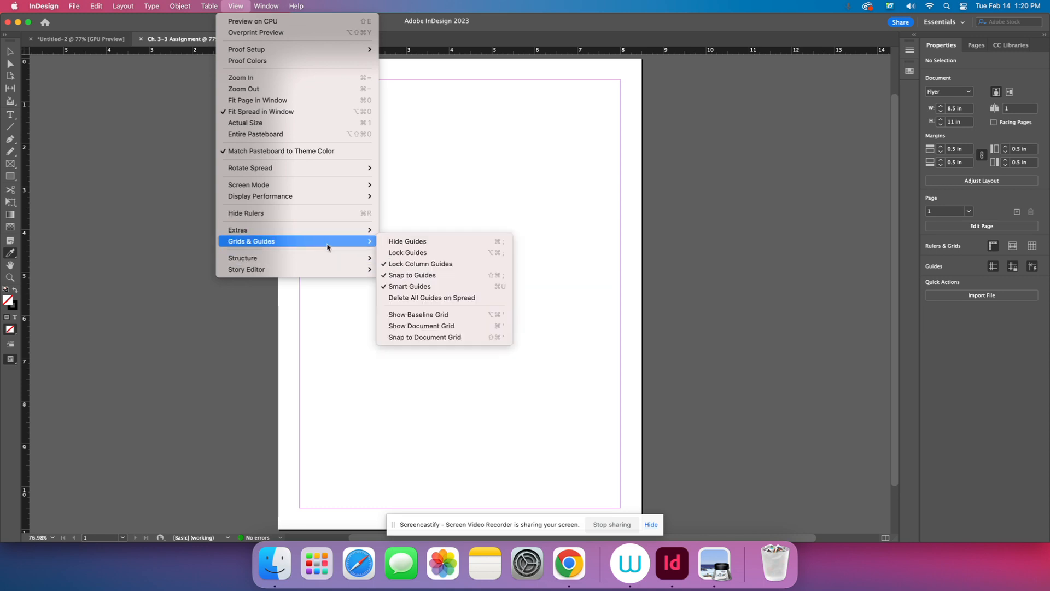
{"action": "left_click", "coordinate": [198, 218]}
Step: Add horizontal guides at 2 in and about 9 in, and vertical guides at about 1 in and 5 in
{"action": "left_click_drag", "start_coordinate": [377, 53], "coordinate": [363, 144]}
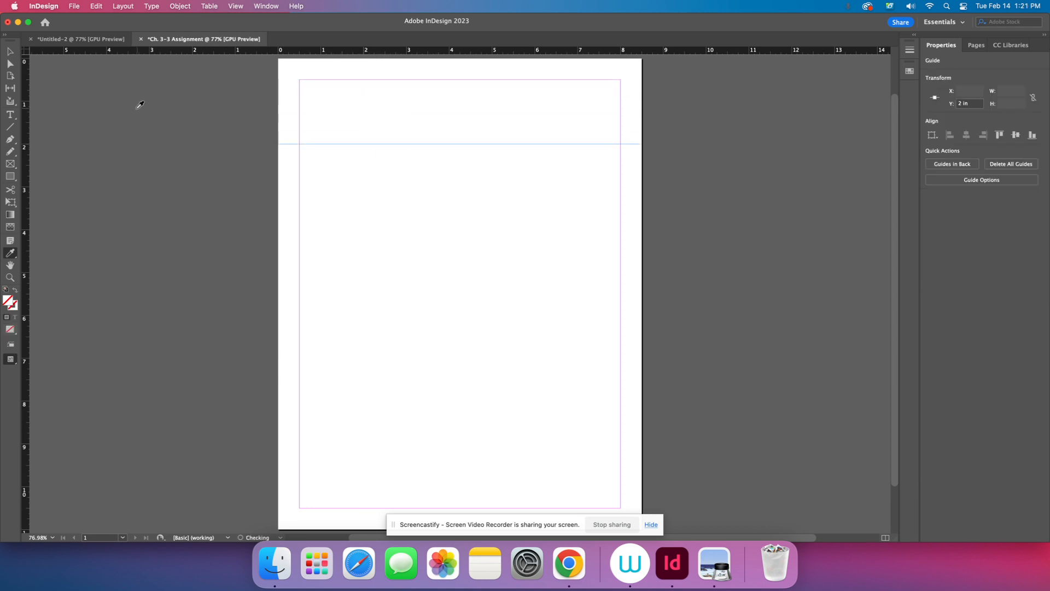
{"action": "left_click_drag", "start_coordinate": [388, 53], "coordinate": [361, 402]}
{"action": "scroll", "coordinate": [421, 159], "scroll_direction": "up", "scroll_amount": 3}
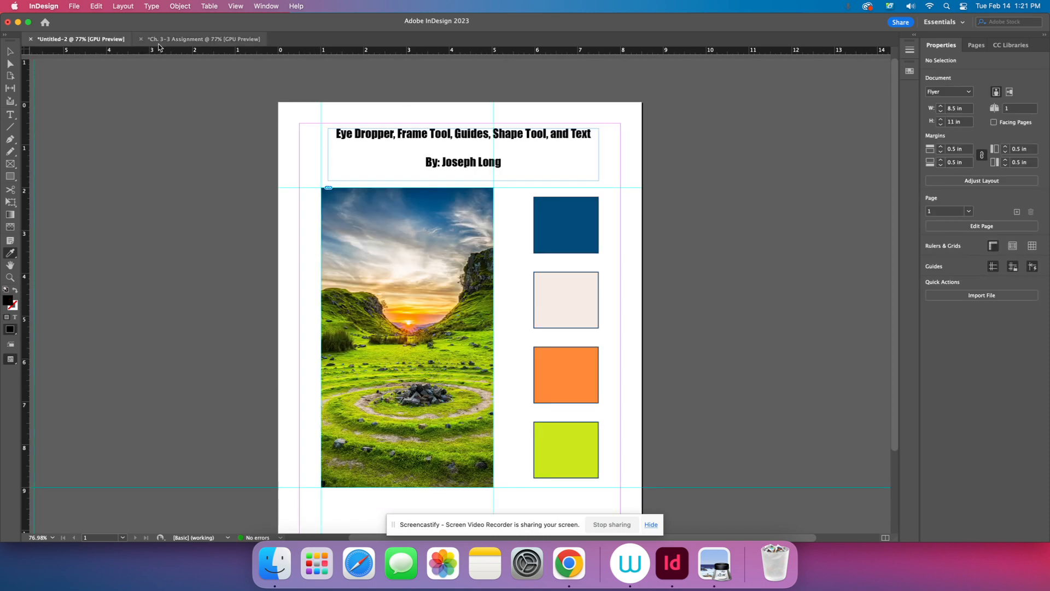
{"action": "left_click", "coordinate": [203, 39]}
{"action": "left_click_drag", "start_coordinate": [28, 242], "coordinate": [321, 278]}
{"action": "left_click_drag", "start_coordinate": [27, 251], "coordinate": [492, 268]}
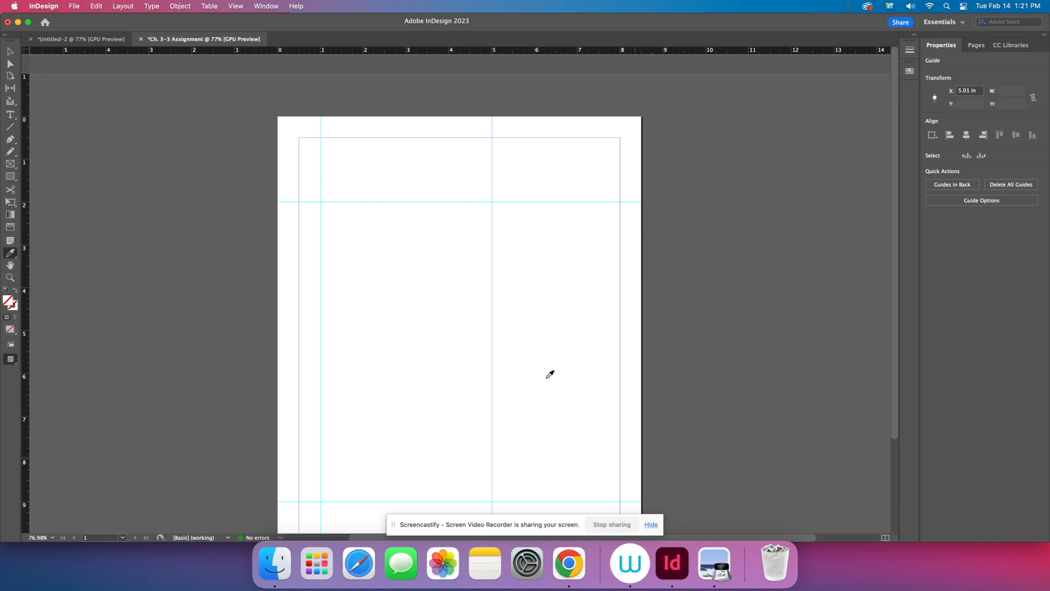
Step: Return to the Ch. 3-3 Assignment document and activate the Rectangle Frame tool
{"action": "left_click", "coordinate": [651, 525]}
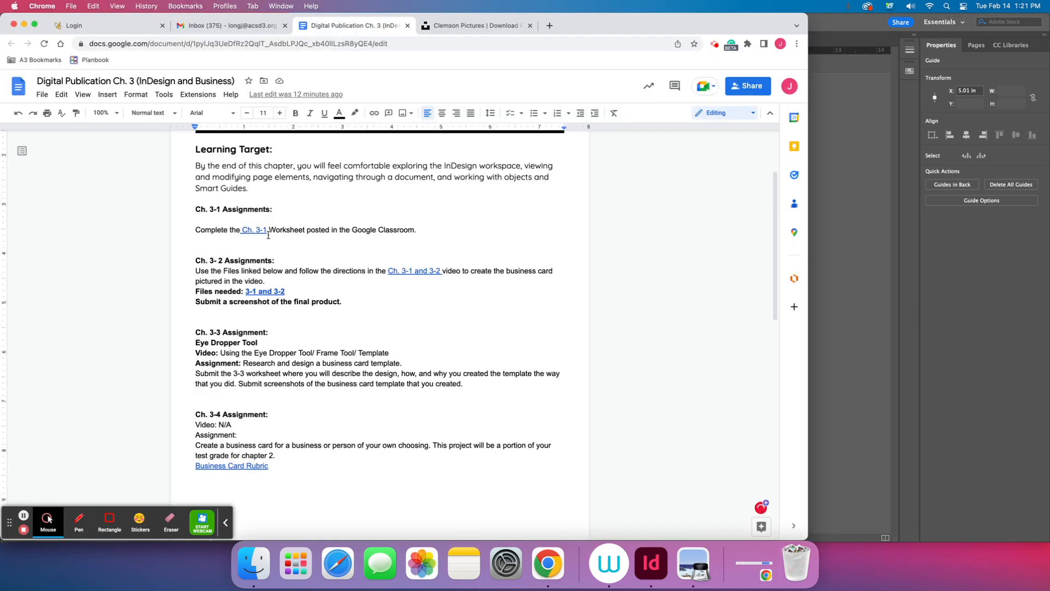
{"action": "left_click", "coordinate": [846, 234]}
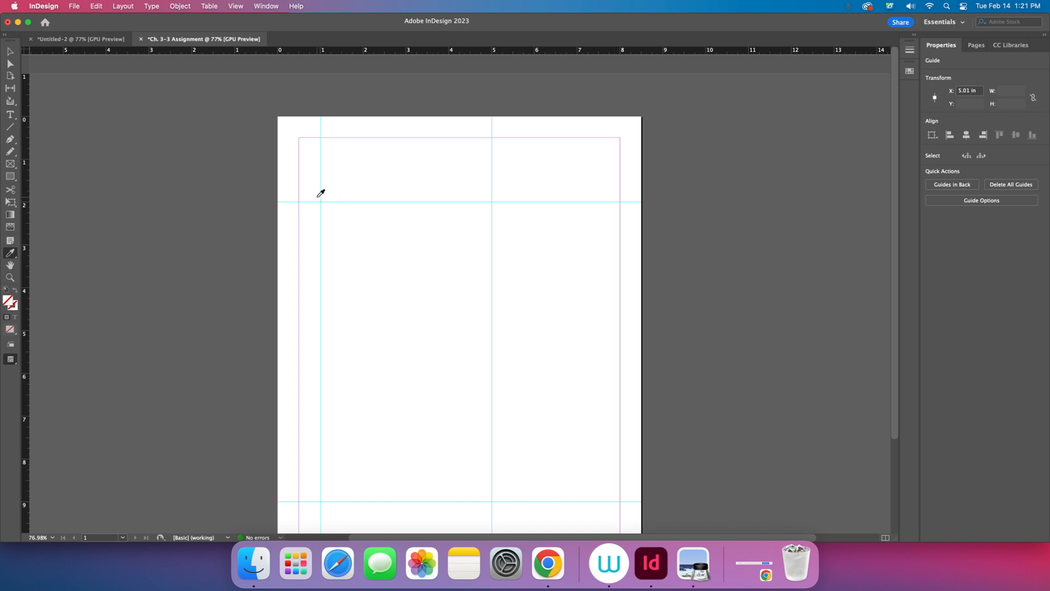
{"action": "left_click", "coordinate": [10, 164]}
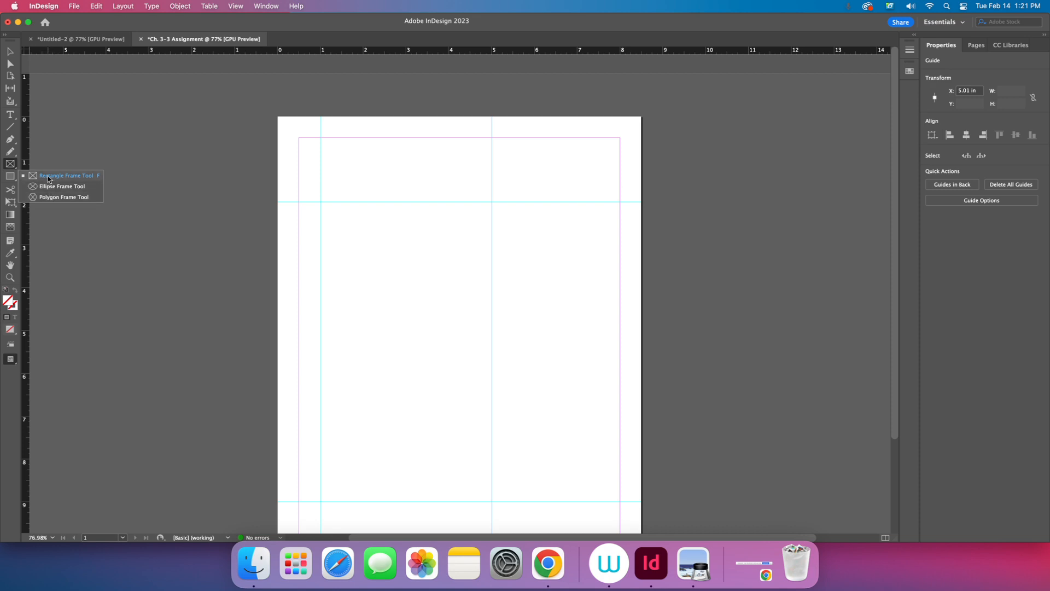
{"action": "left_click", "coordinate": [49, 176]}
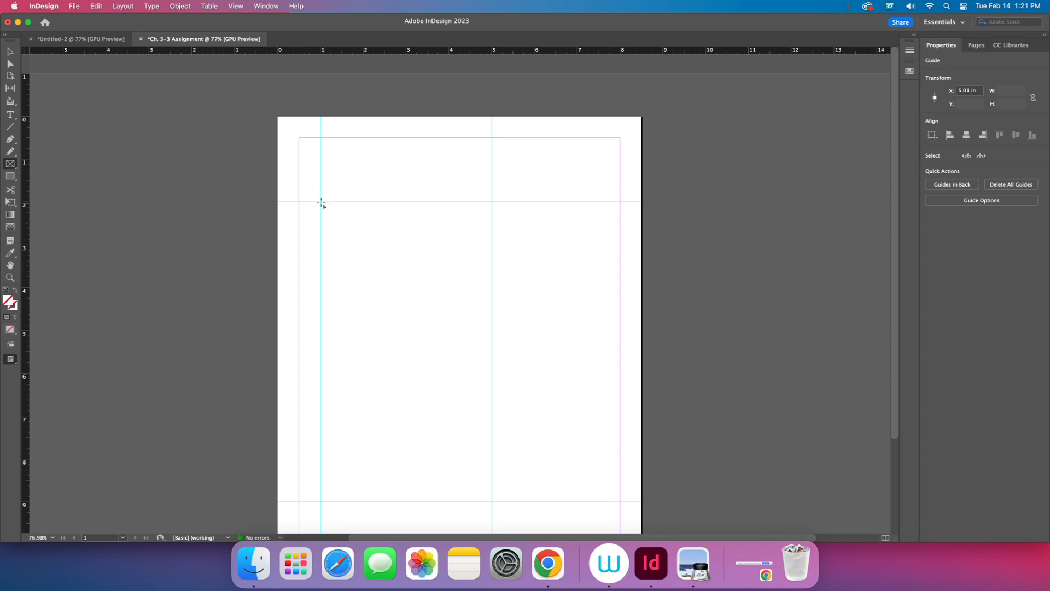
{"action": "left_click_drag", "start_coordinate": [321, 203], "coordinate": [488, 501]}
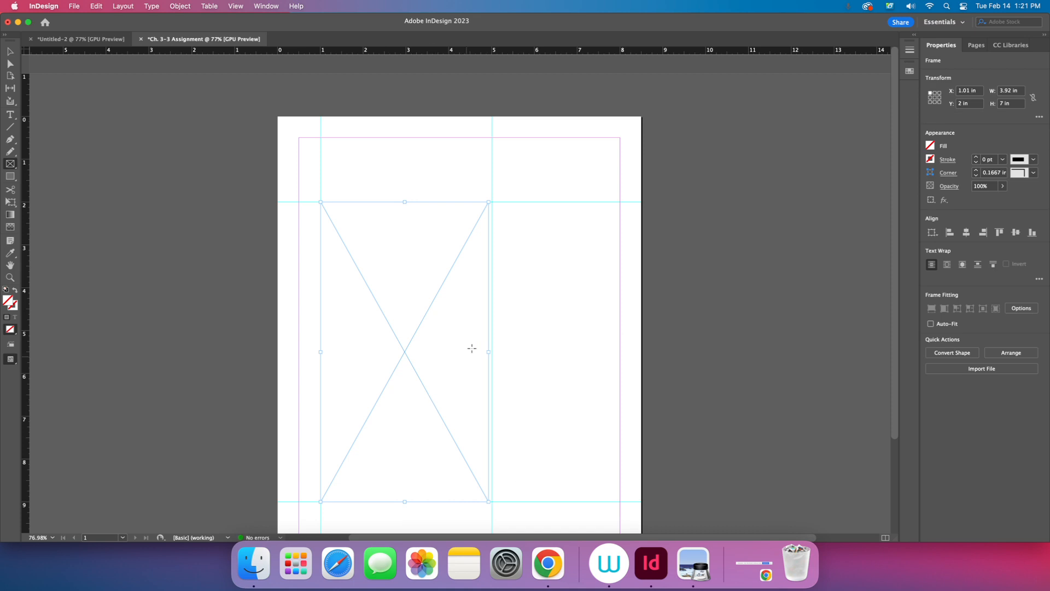
{"action": "left_click_drag", "start_coordinate": [489, 353], "coordinate": [492, 352]}
{"action": "key", "text": "super+z"}
{"action": "key", "text": "super+z"}
Step: Draw a rectangular frame 4 in wide and 7 in high that fills the area enclosed by the four guides
{"action": "left_click_drag", "start_coordinate": [320, 202], "coordinate": [491, 501]}
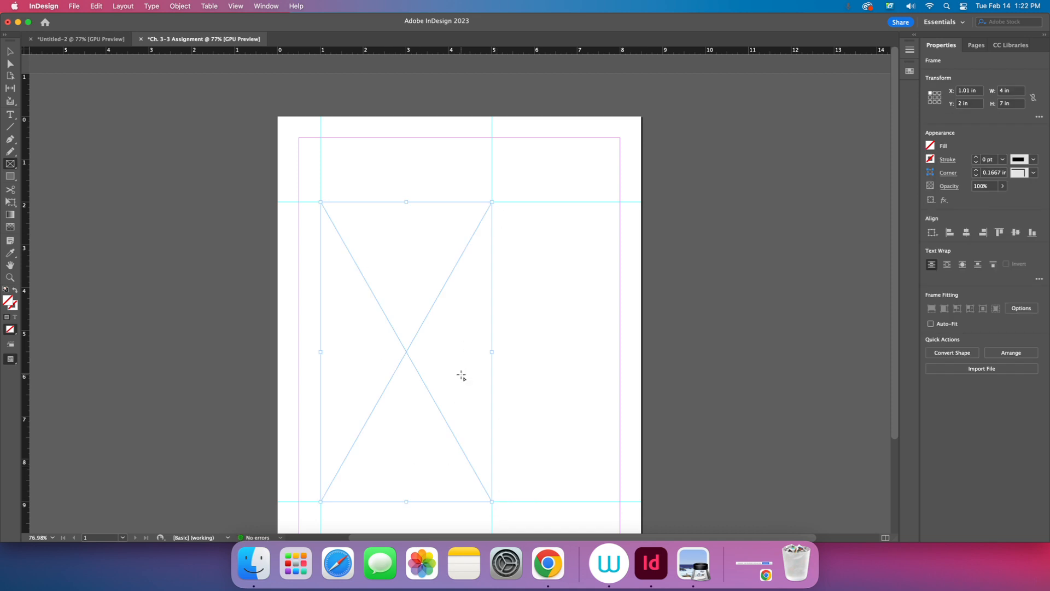
Step: Switch to Chrome, go to unsplash.com and open the Animals topic
{"action": "left_click", "coordinate": [548, 564]}
{"action": "left_click", "coordinate": [442, 28]}
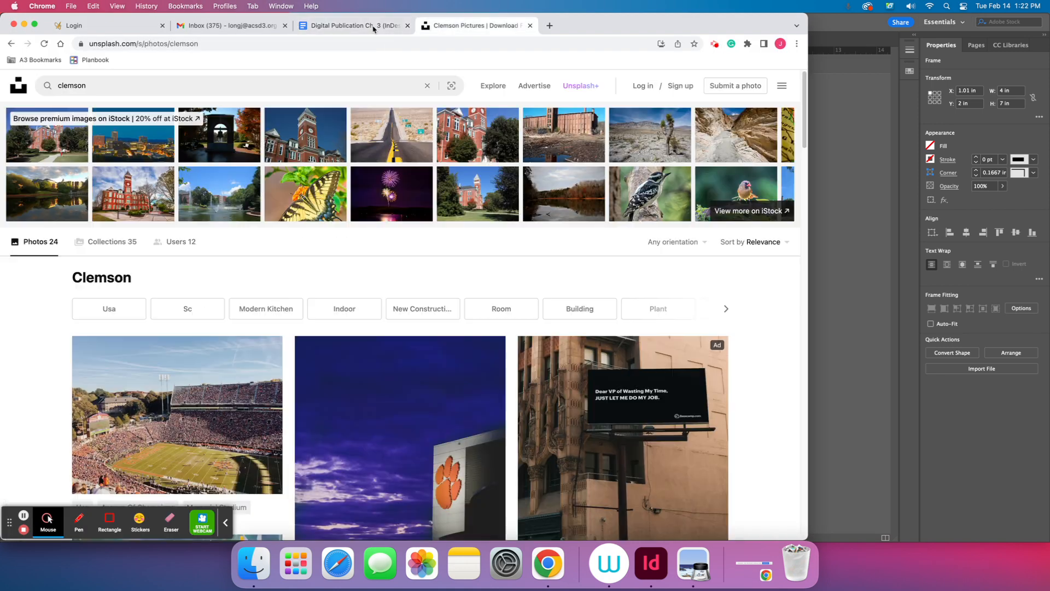
{"action": "left_click", "coordinate": [221, 40]}
{"action": "type", "text": "unsplash.com"}
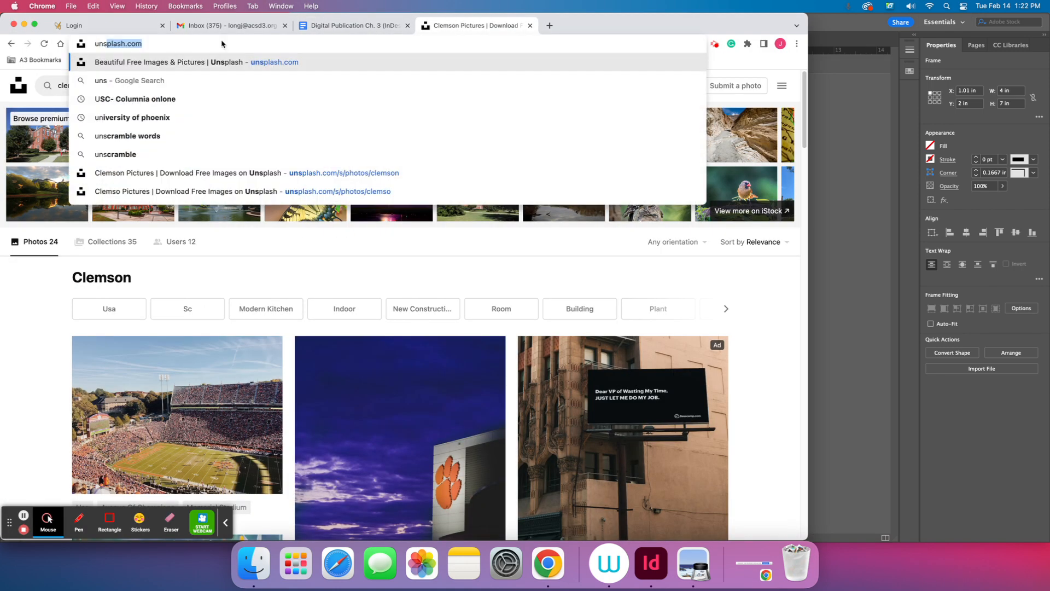
{"action": "key", "text": "Return"}
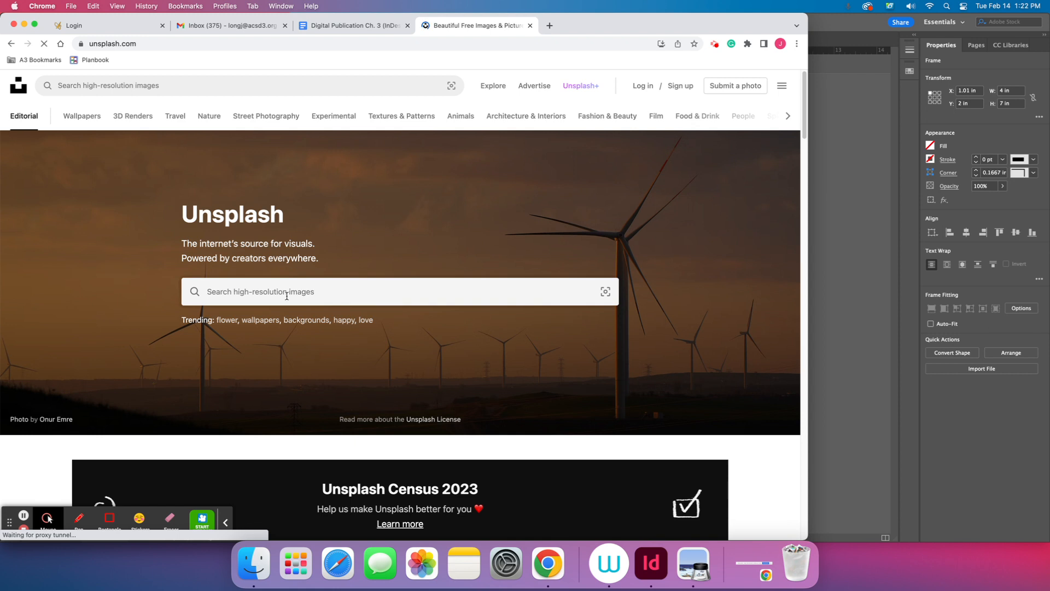
{"action": "left_click", "coordinate": [307, 291]}
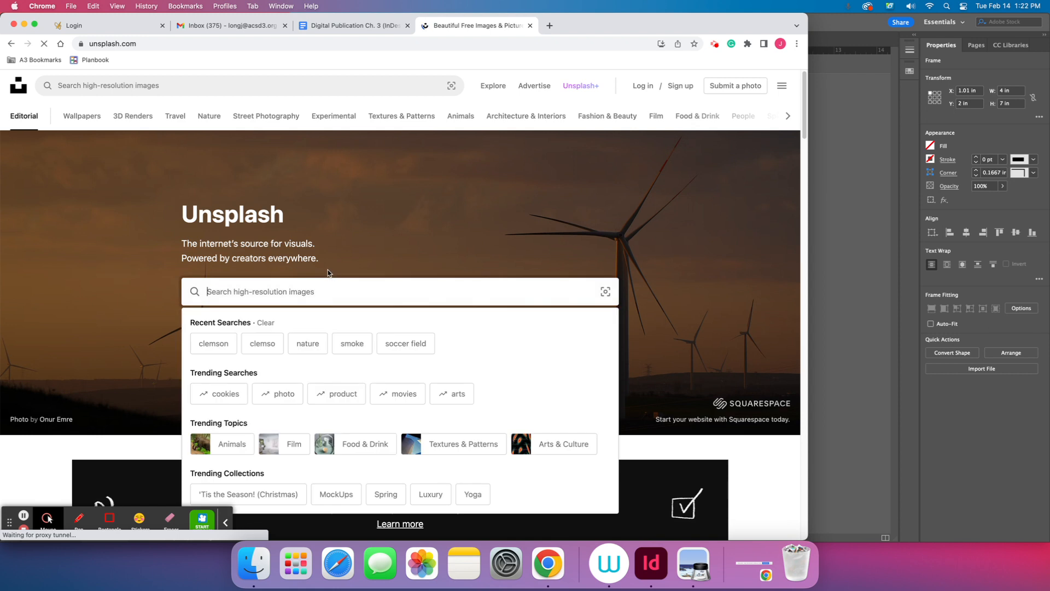
{"action": "left_click", "coordinate": [225, 443]}
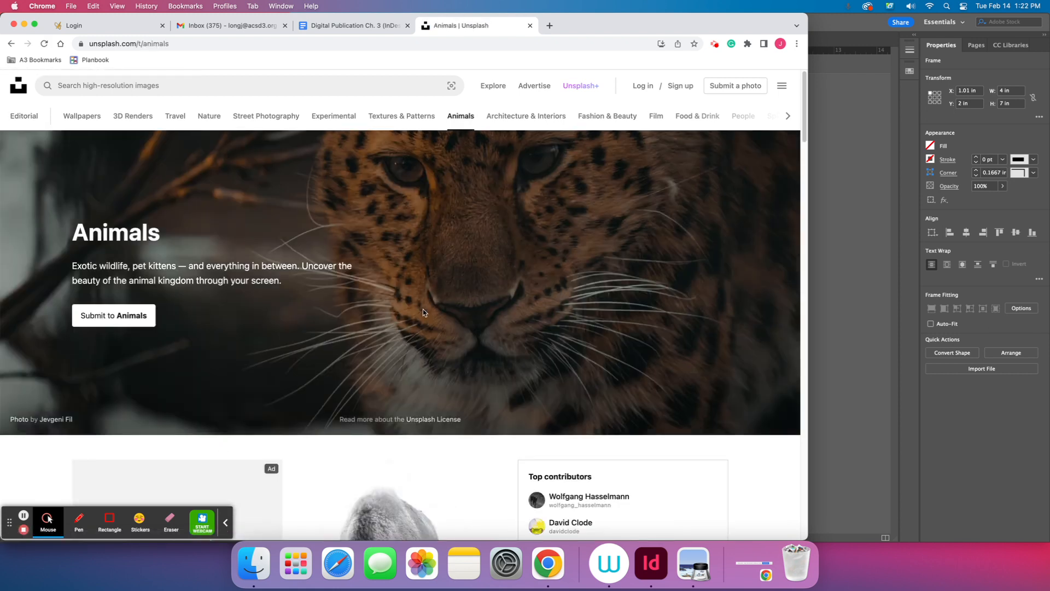
Step: Browse the Animals photos and download the picture of birds on a rock in turquoise sea
{"action": "scroll", "coordinate": [423, 309], "scroll_direction": "down", "scroll_amount": 10}
{"action": "scroll", "coordinate": [424, 309], "scroll_direction": "down", "scroll_amount": 3}
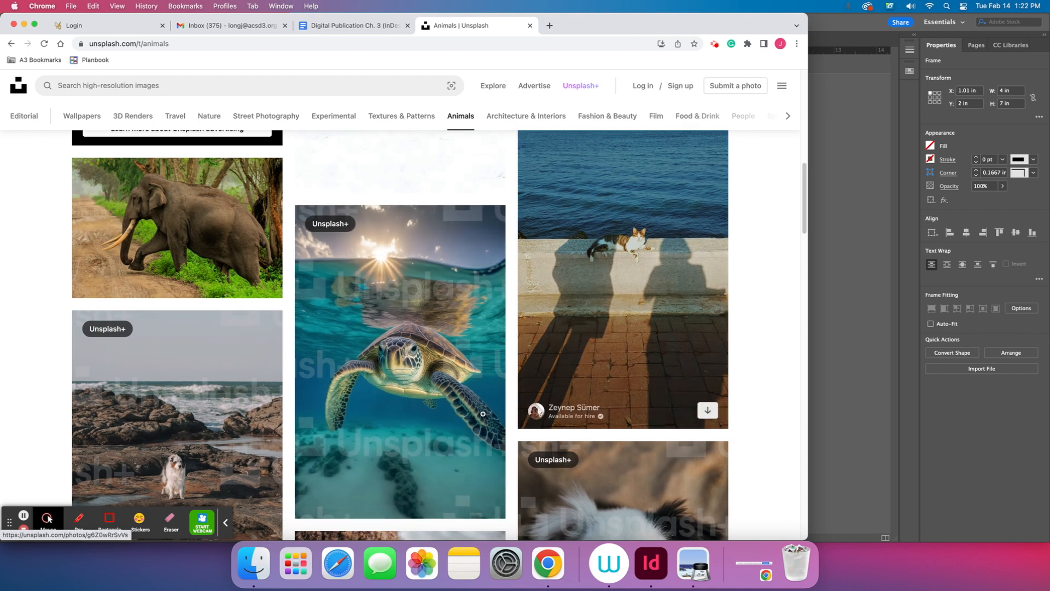
{"action": "scroll", "coordinate": [444, 311], "scroll_direction": "down", "scroll_amount": 1}
{"action": "scroll", "coordinate": [444, 311], "scroll_direction": "down", "scroll_amount": 5}
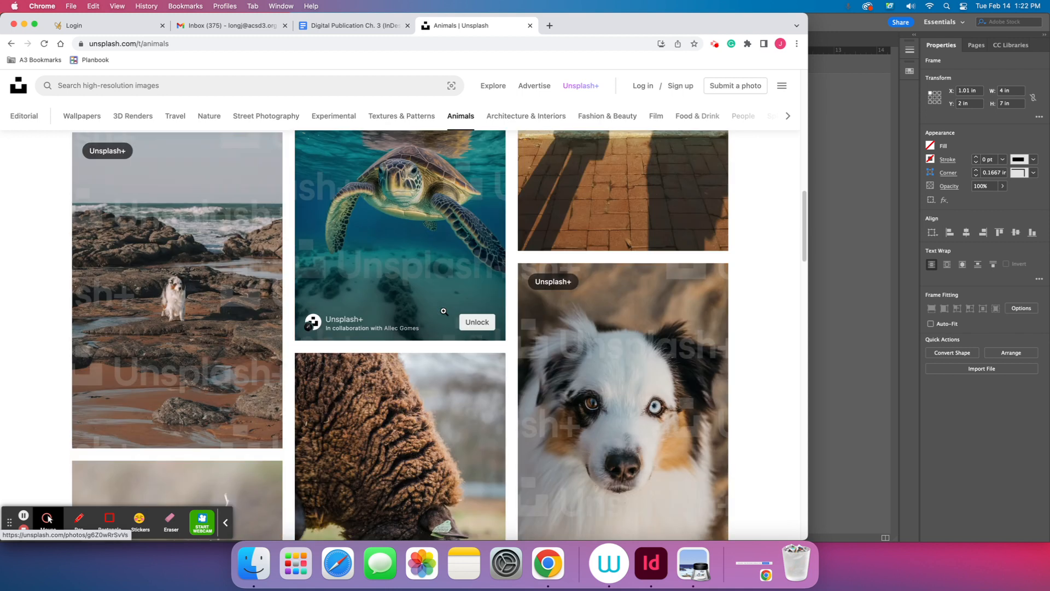
{"action": "scroll", "coordinate": [597, 276], "scroll_direction": "down", "scroll_amount": 2}
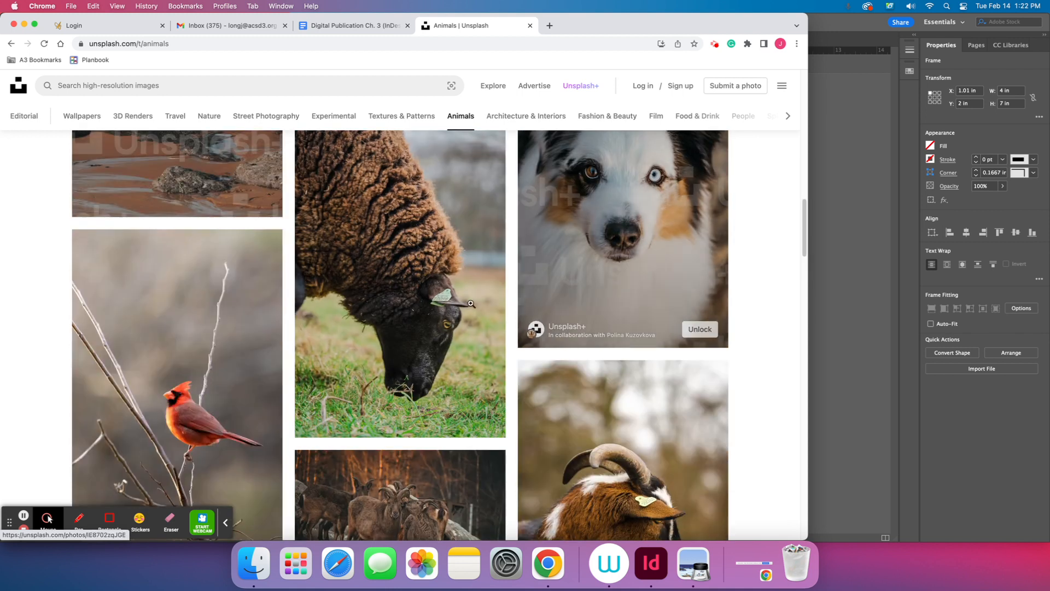
{"action": "scroll", "coordinate": [419, 300], "scroll_direction": "down", "scroll_amount": 6}
{"action": "scroll", "coordinate": [419, 301], "scroll_direction": "down", "scroll_amount": 8}
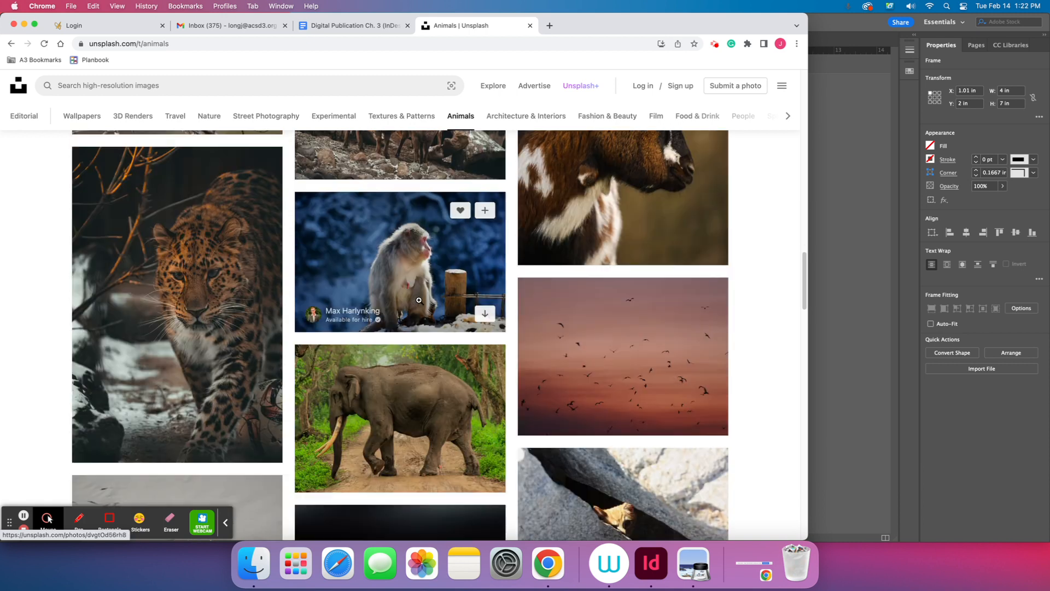
{"action": "scroll", "coordinate": [495, 308], "scroll_direction": "down", "scroll_amount": 7}
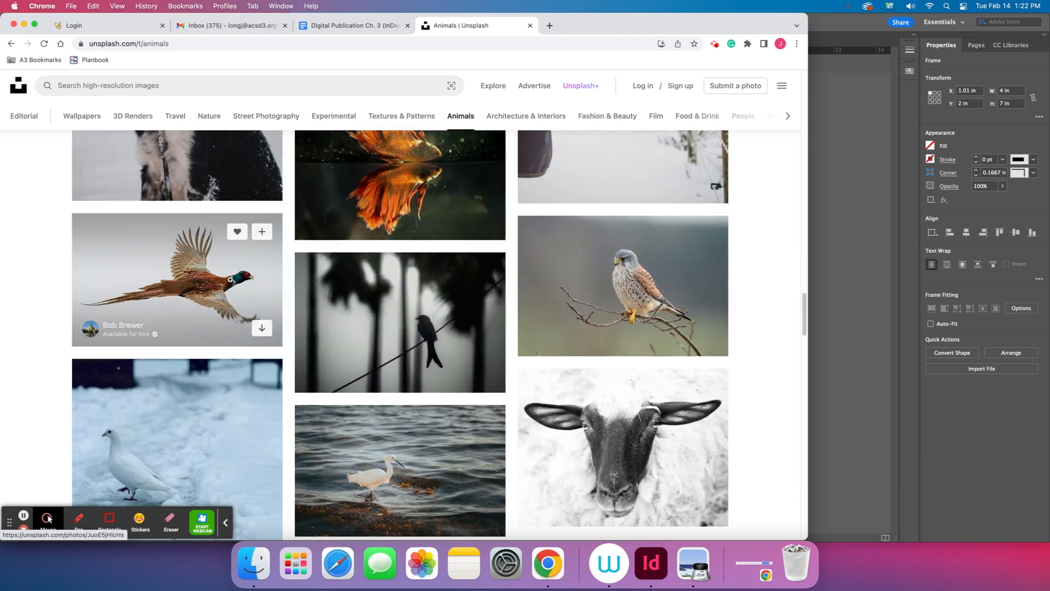
{"action": "scroll", "coordinate": [438, 285], "scroll_direction": "down", "scroll_amount": 2}
{"action": "scroll", "coordinate": [438, 285], "scroll_direction": "down", "scroll_amount": 7}
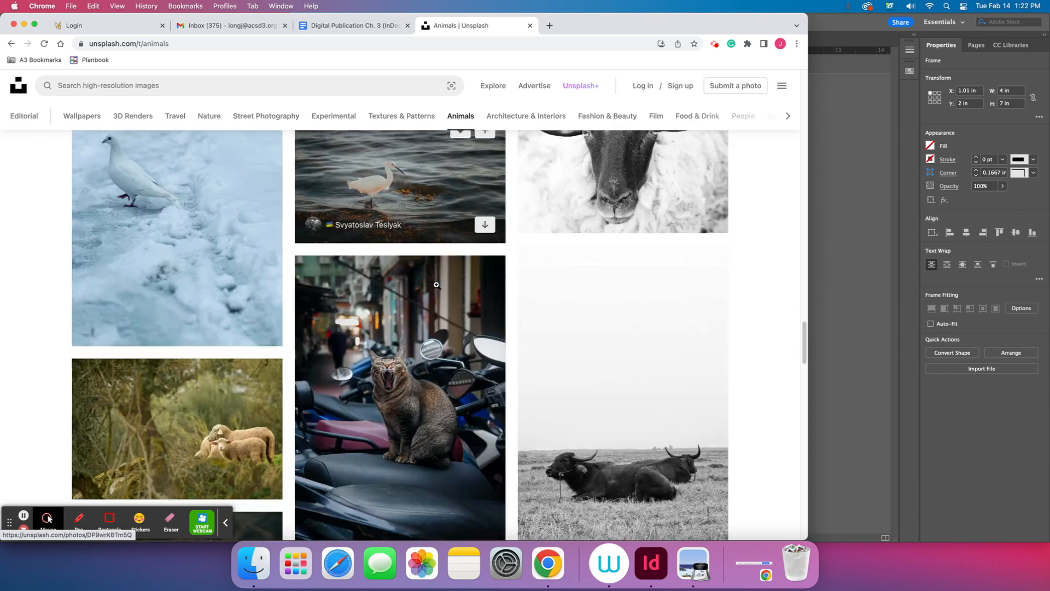
{"action": "scroll", "coordinate": [428, 285], "scroll_direction": "down", "scroll_amount": 2}
{"action": "scroll", "coordinate": [428, 285], "scroll_direction": "down", "scroll_amount": 3}
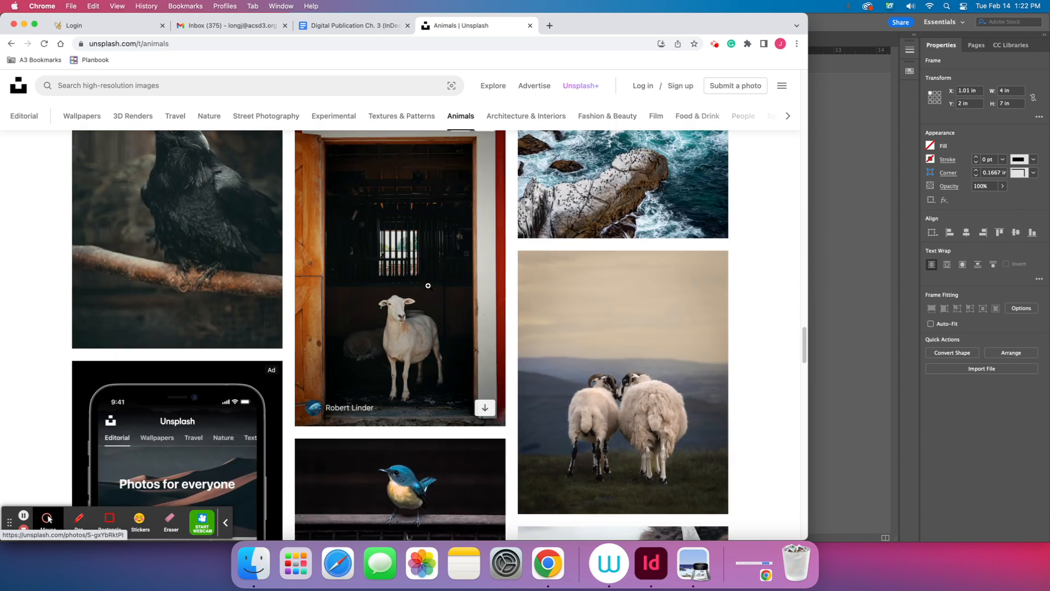
{"action": "scroll", "coordinate": [547, 273], "scroll_direction": "up", "scroll_amount": 2}
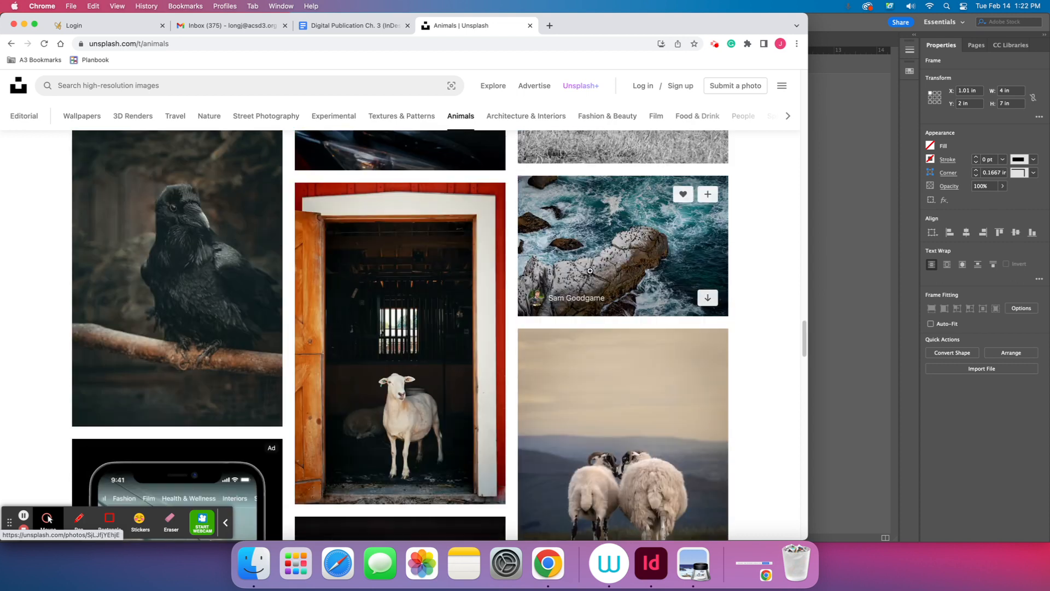
{"action": "left_click", "coordinate": [708, 299]}
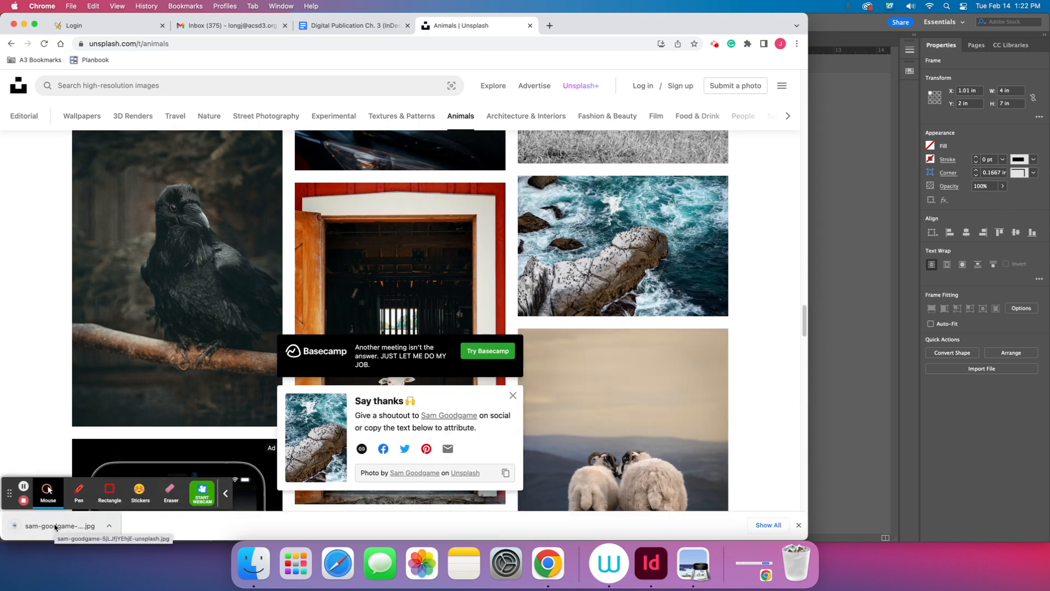
Step: Open the downloaded sea-rock photo in Preview to check it, and close the open Preview windows
{"action": "left_click", "coordinate": [55, 525]}
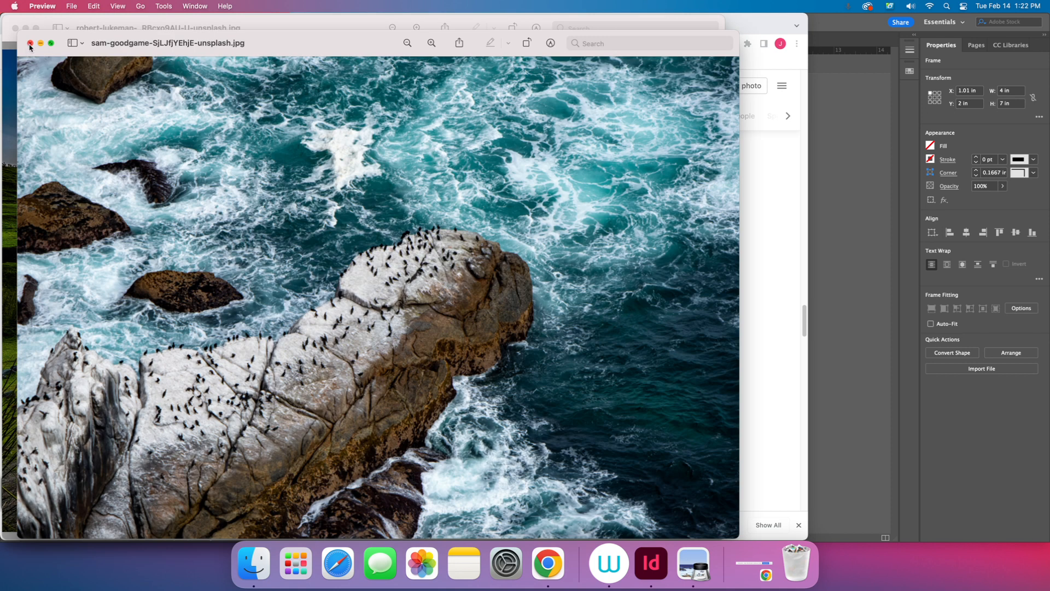
{"action": "left_click", "coordinate": [30, 43]}
{"action": "left_click", "coordinate": [15, 27]}
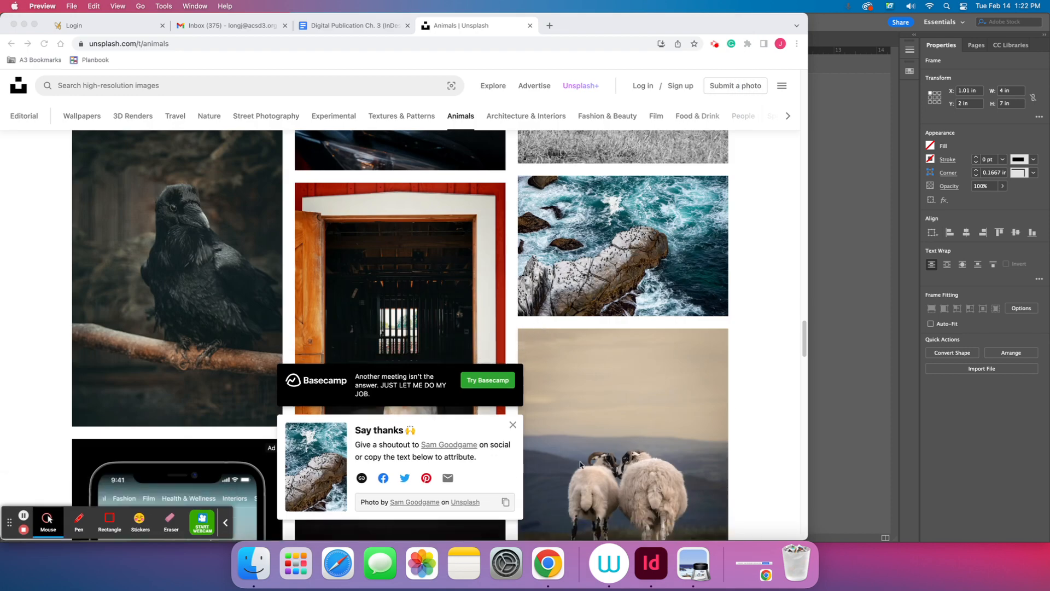
Step: Switch to InDesign, place the downloaded sea-rock photo into the selected frame, and fill the frame proportionally
{"action": "left_click", "coordinate": [842, 370]}
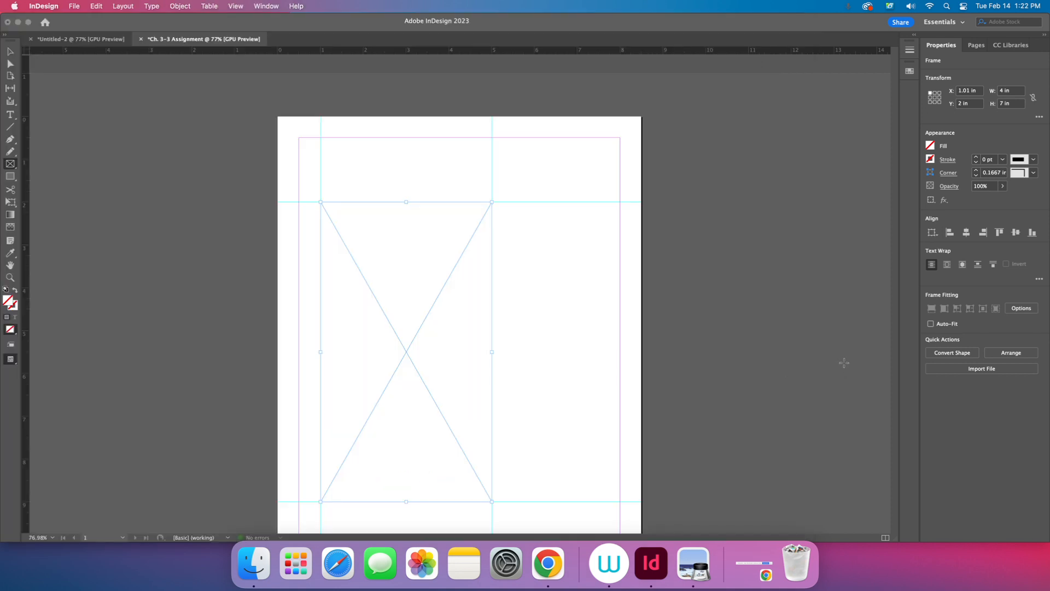
{"action": "left_click", "coordinate": [72, 8]}
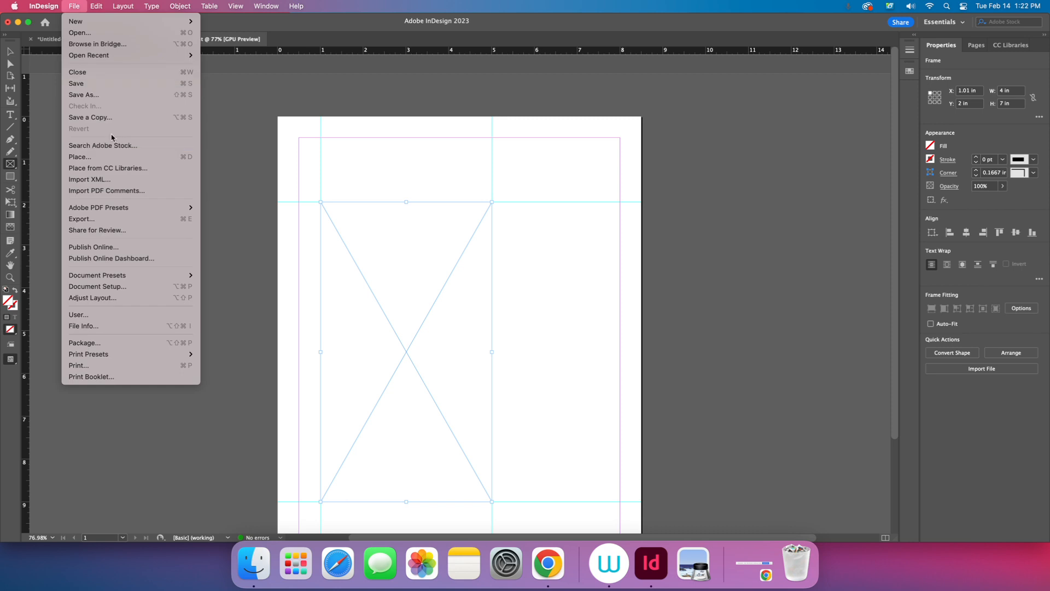
{"action": "left_click", "coordinate": [105, 157]}
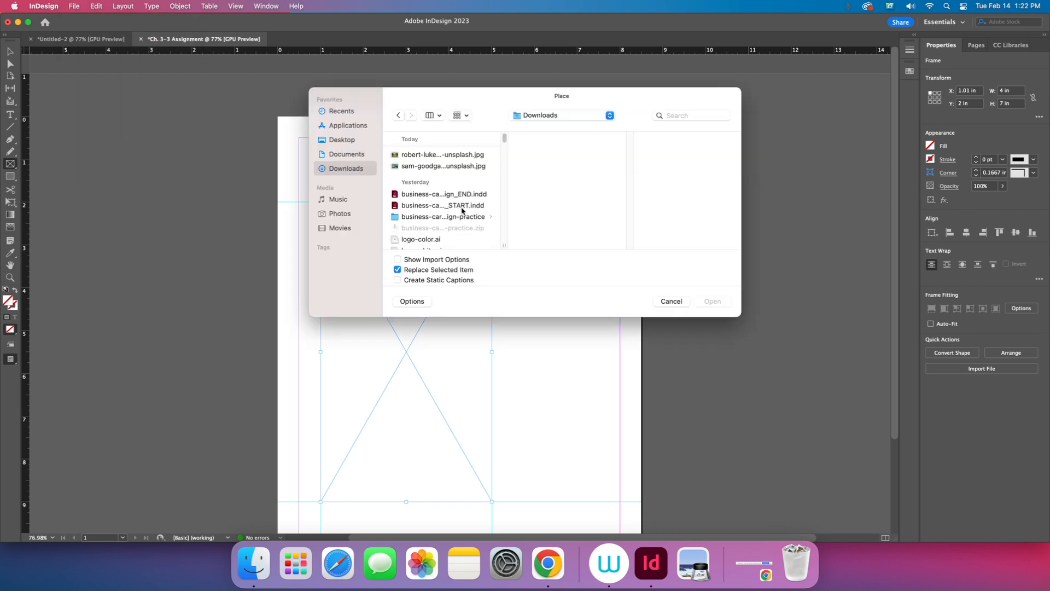
{"action": "left_click", "coordinate": [448, 166]}
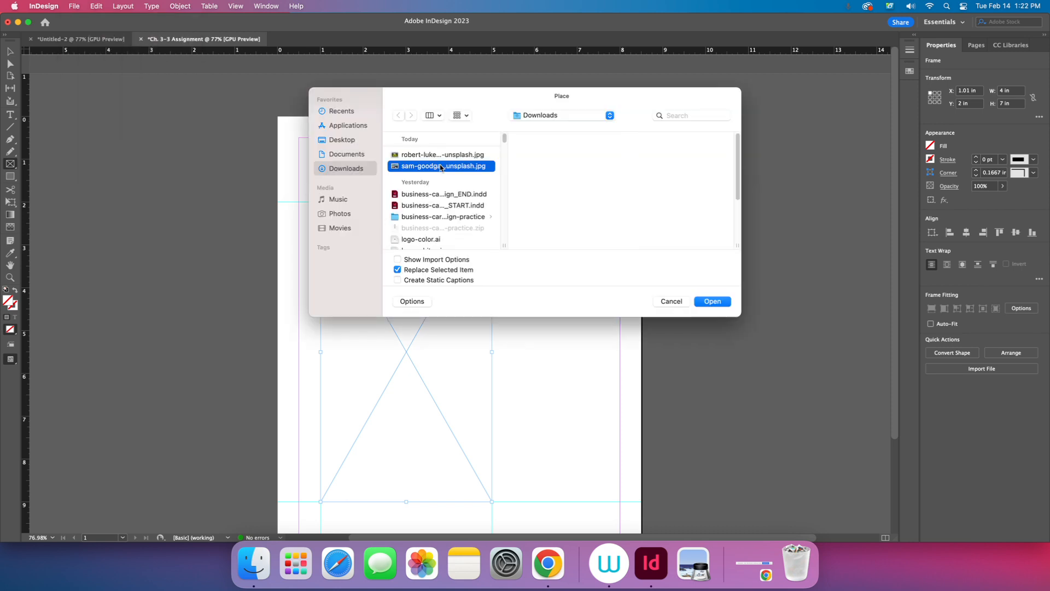
{"action": "left_click", "coordinate": [721, 300]}
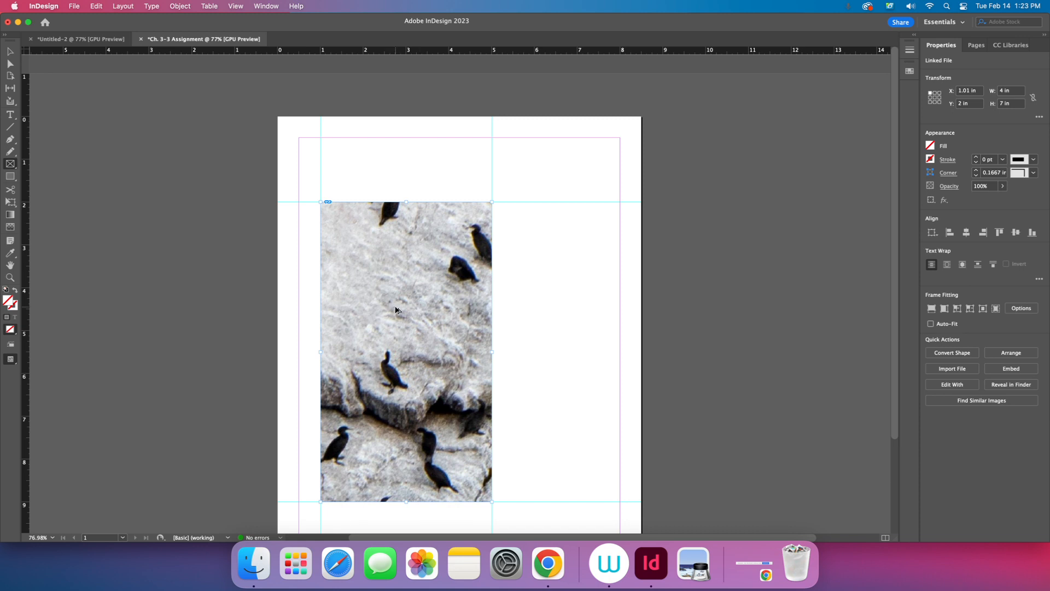
{"action": "key", "text": "super+alt+shift+c"}
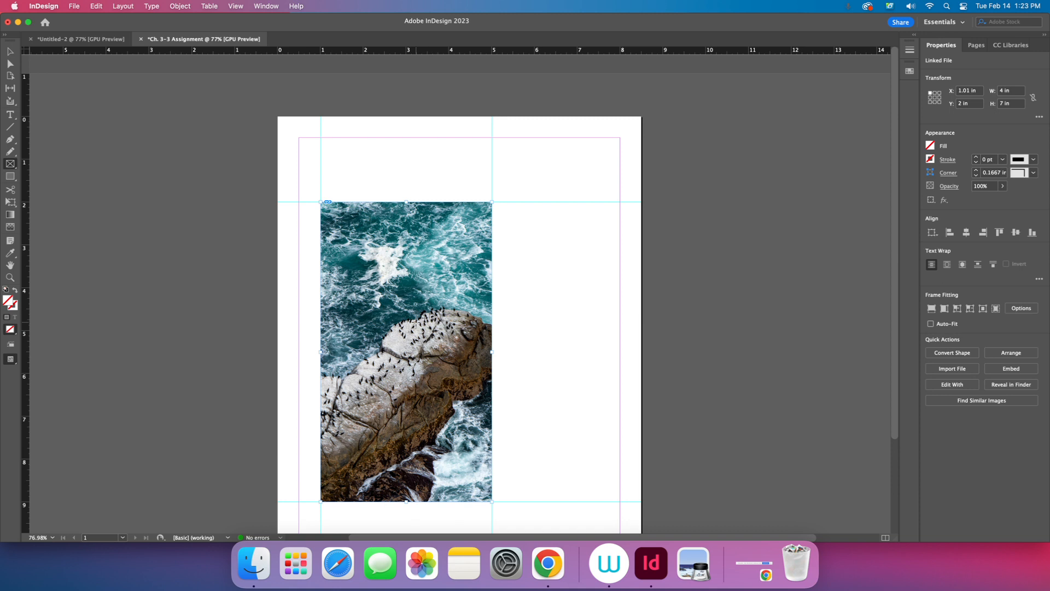
Step: Try repositioning the photo inside its frame with the Selection tool, undo the move, and deselect everything
{"action": "left_click", "coordinate": [9, 51]}
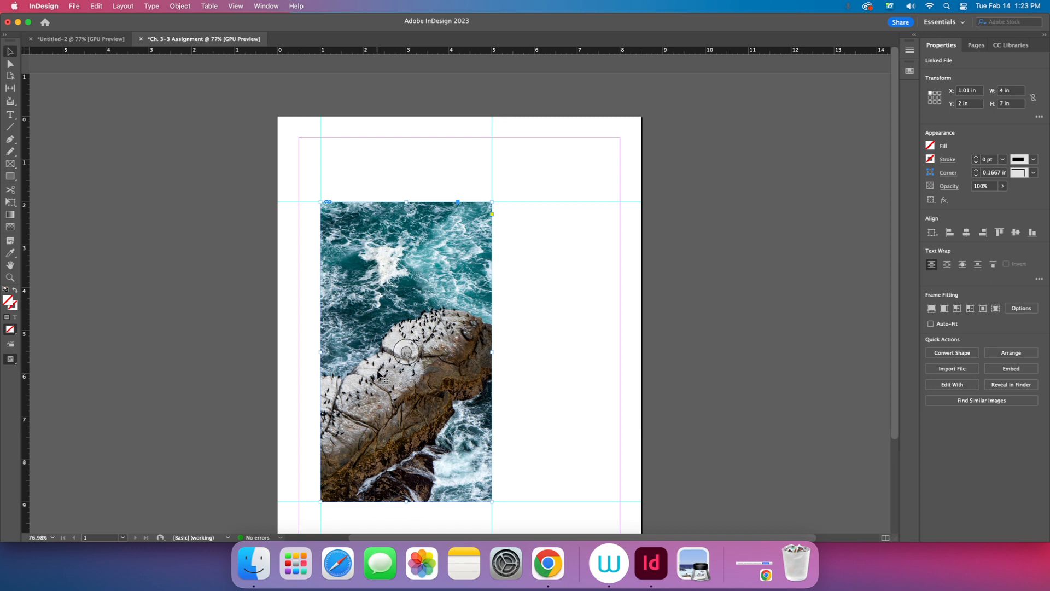
{"action": "left_click_drag", "start_coordinate": [399, 385], "coordinate": [378, 365]}
{"action": "key", "text": "super+z"}
{"action": "key", "text": "super+z"}
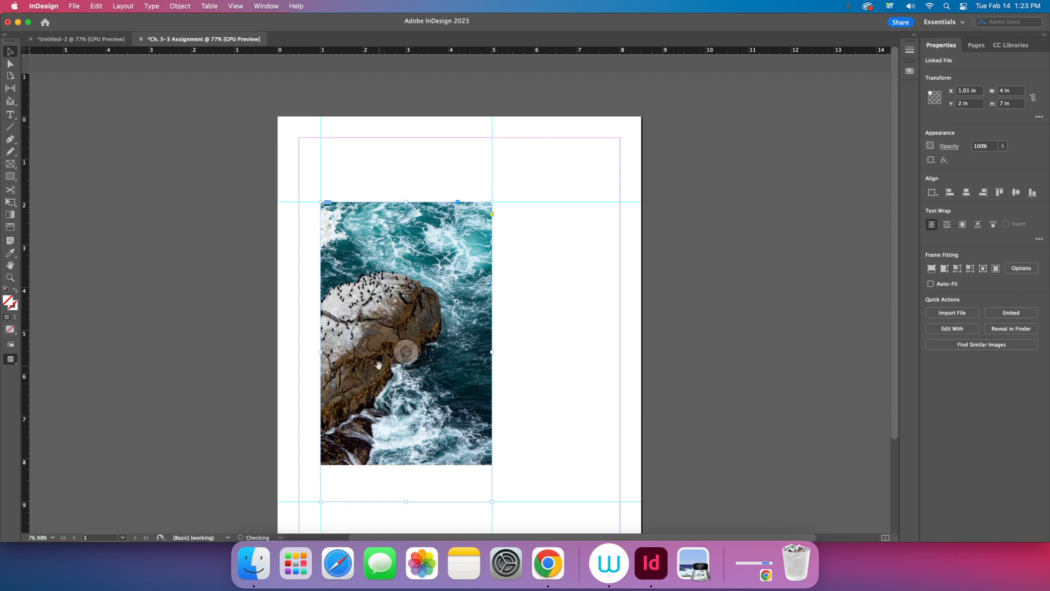
{"action": "key", "text": "super+z"}
{"action": "key", "text": "super+z"}
{"action": "key", "text": "super+z"}
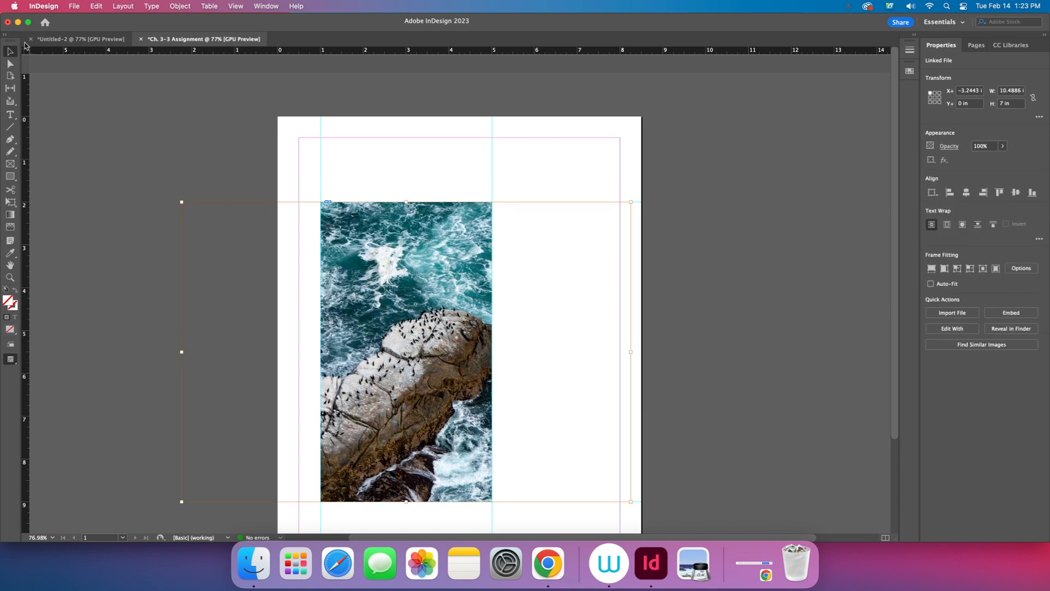
{"action": "left_click", "coordinate": [71, 104]}
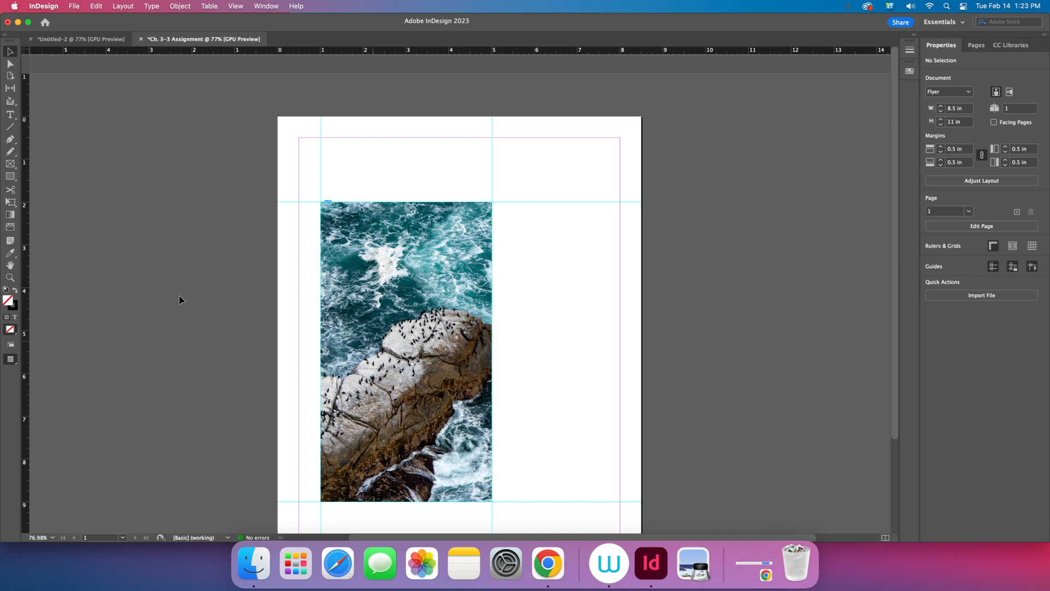
Step: Activate the Rectangle tool and show the document grid in the Untitled-2 example document
{"action": "left_click", "coordinate": [10, 177]}
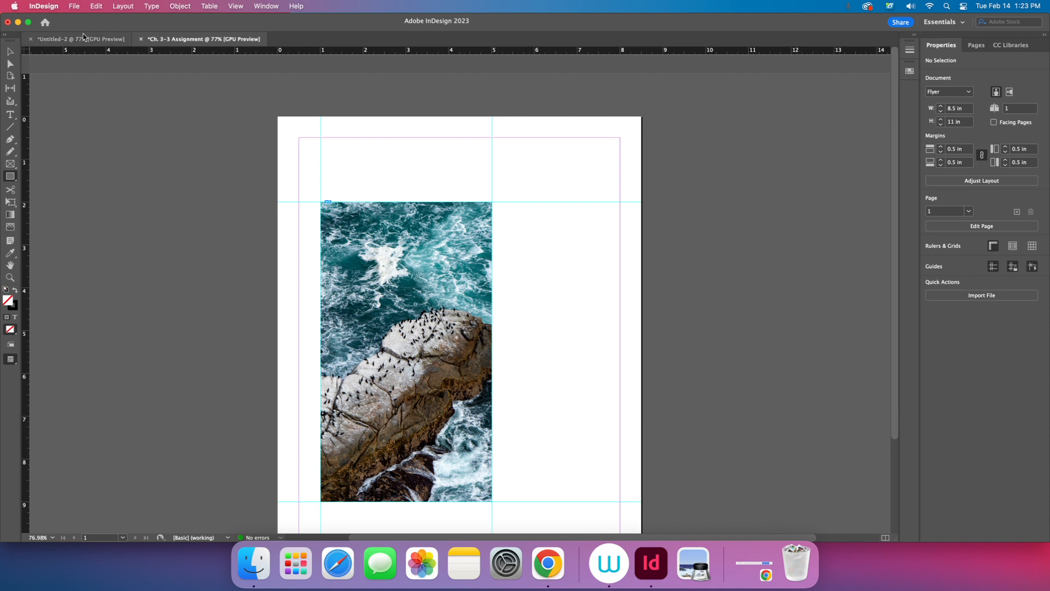
{"action": "left_click", "coordinate": [102, 43]}
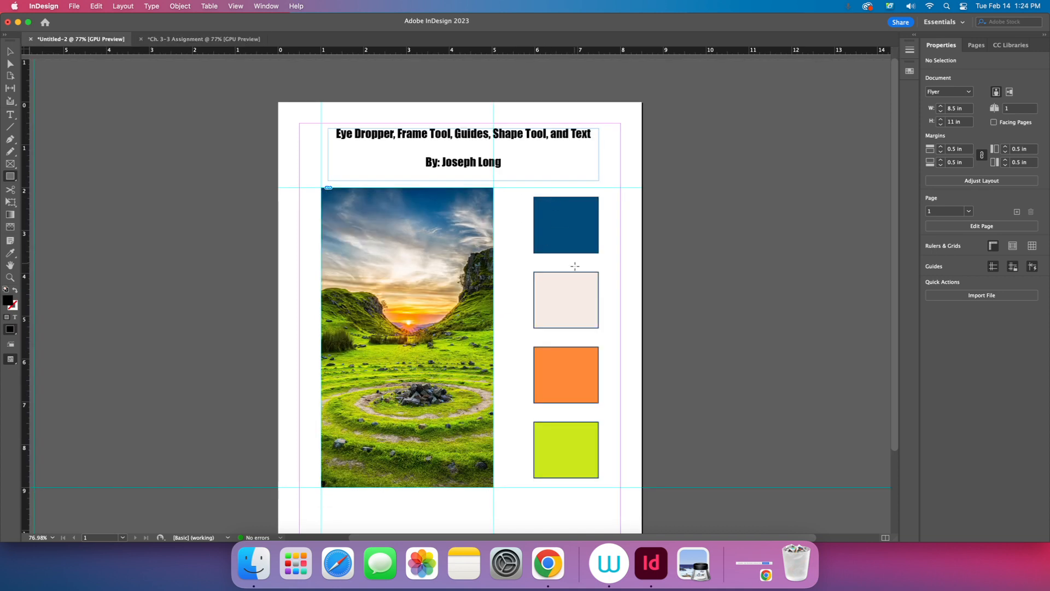
{"action": "left_click", "coordinate": [241, 8]}
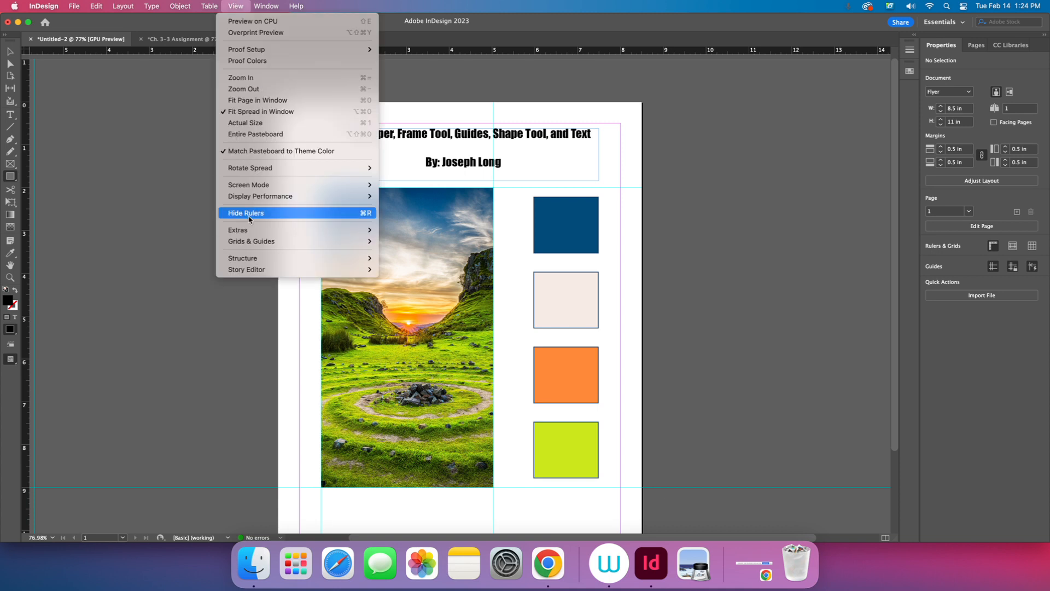
{"action": "mouse_move", "coordinate": [355, 245]}
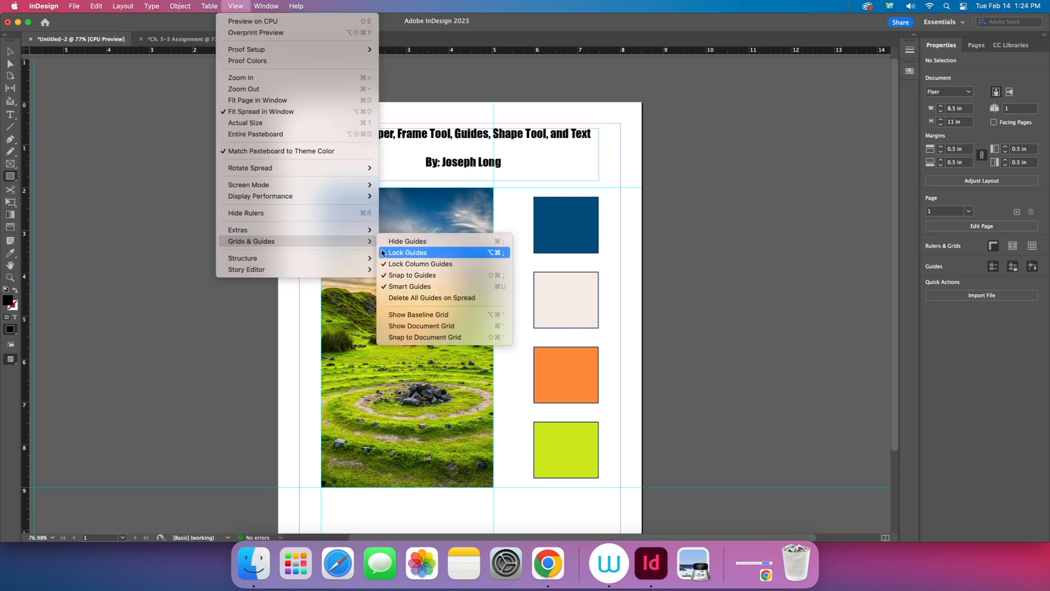
{"action": "left_click", "coordinate": [412, 326]}
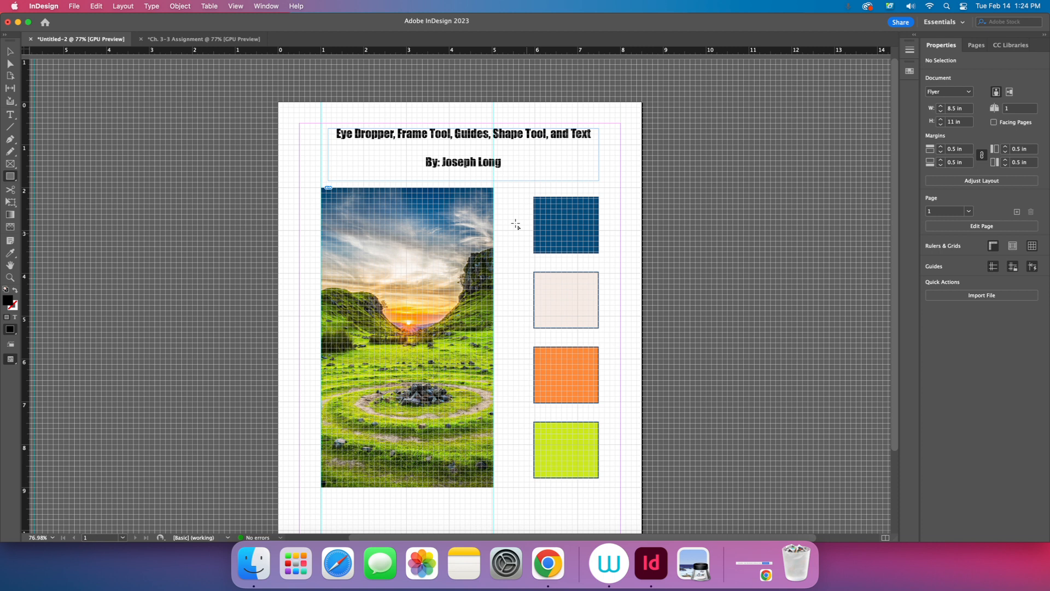
Step: Return to the Ch. 3-3 Assignment document and show its document grid
{"action": "left_click", "coordinate": [193, 39]}
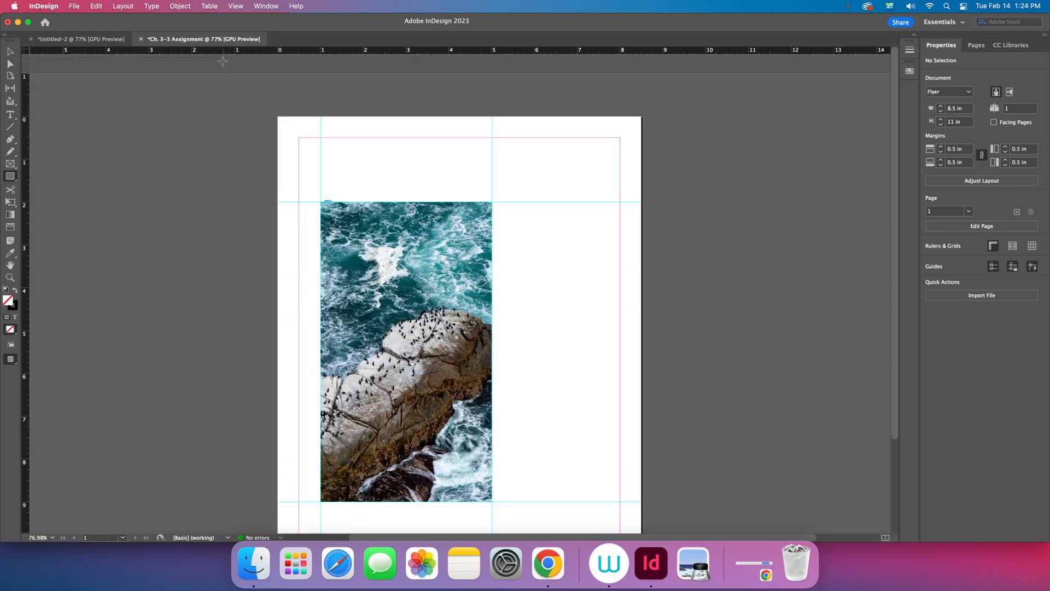
{"action": "left_click", "coordinate": [79, 39]}
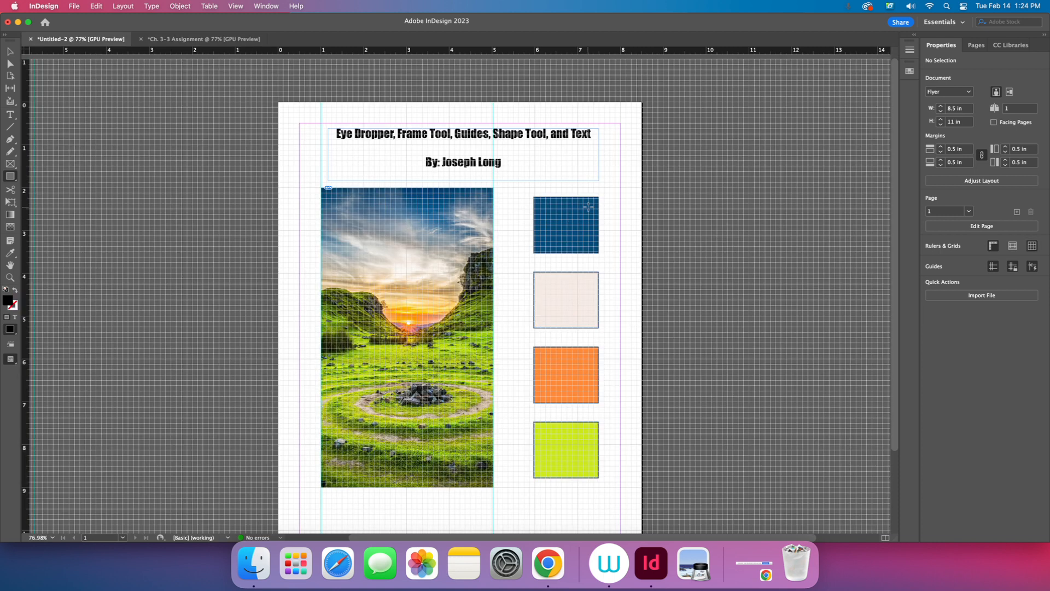
{"action": "left_click", "coordinate": [204, 39]}
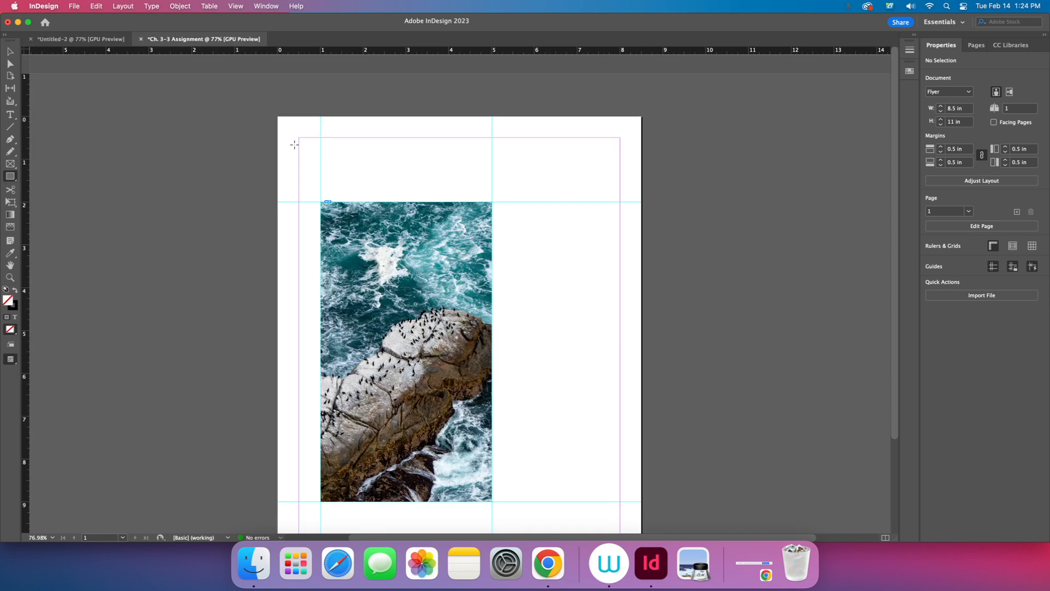
{"action": "left_click", "coordinate": [236, 6]}
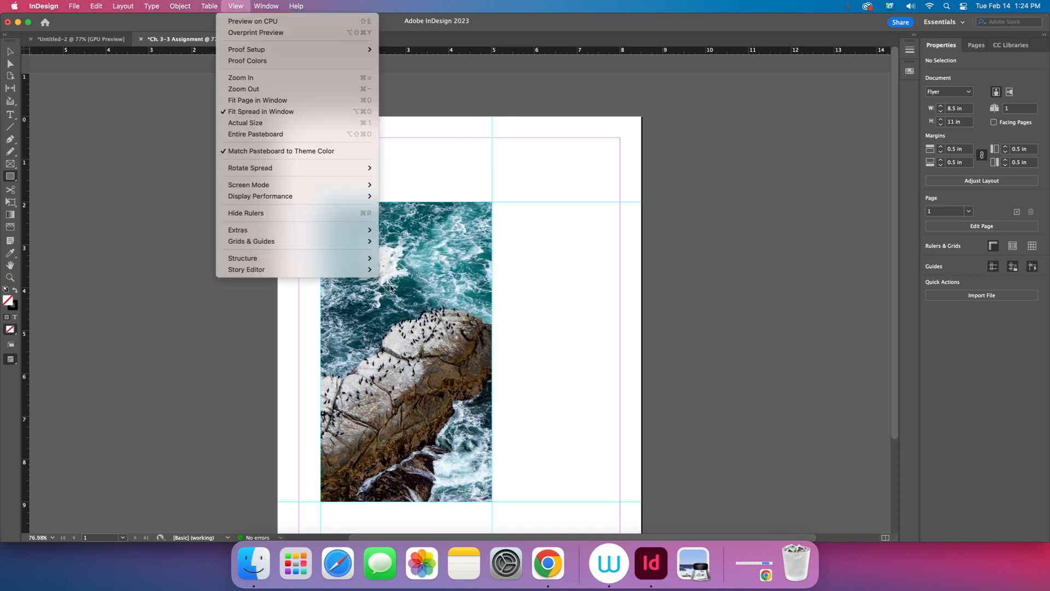
{"action": "mouse_move", "coordinate": [339, 241]}
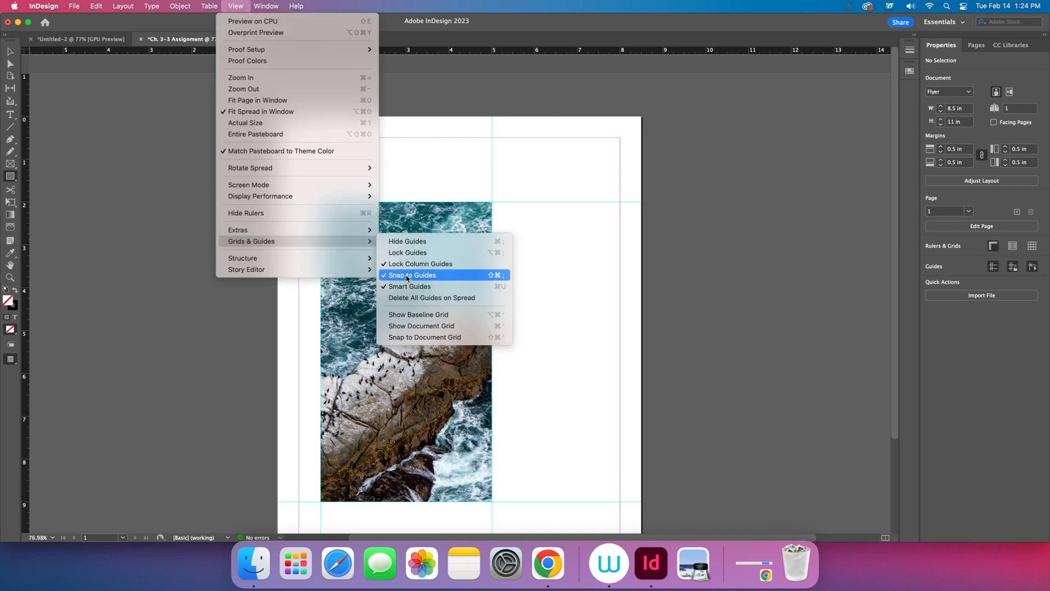
{"action": "left_click", "coordinate": [430, 327]}
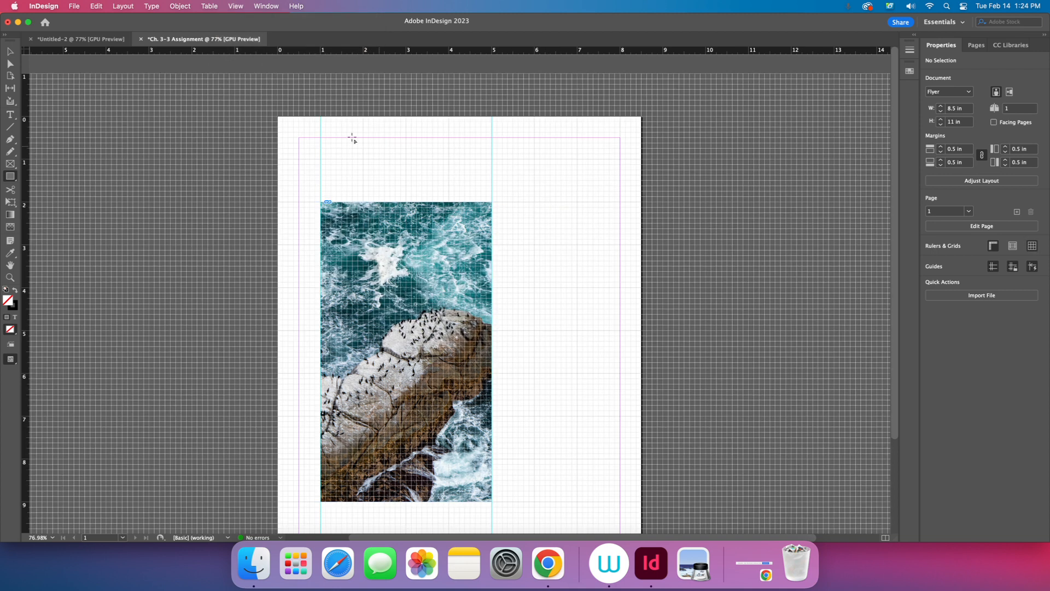
Step: Check the example's squares and draw a rectangle about 1.13 in by 1.11 in beside the assignment photo, at about X 6 in, Y 2.14 in
{"action": "left_click", "coordinate": [71, 40]}
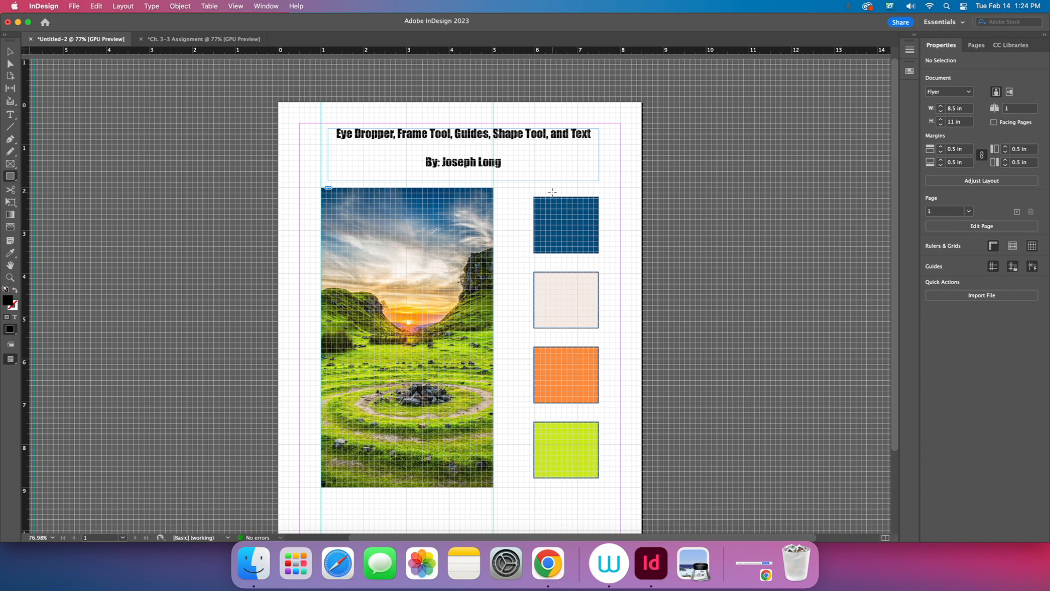
{"action": "left_click", "coordinate": [198, 40]}
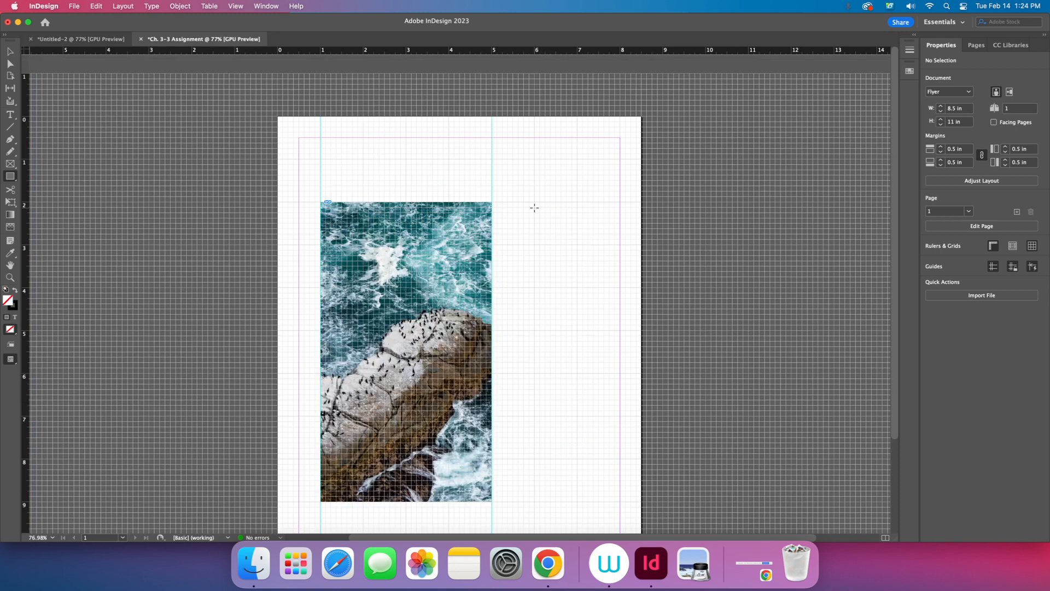
{"action": "left_click_drag", "start_coordinate": [535, 208], "coordinate": [583, 255]}
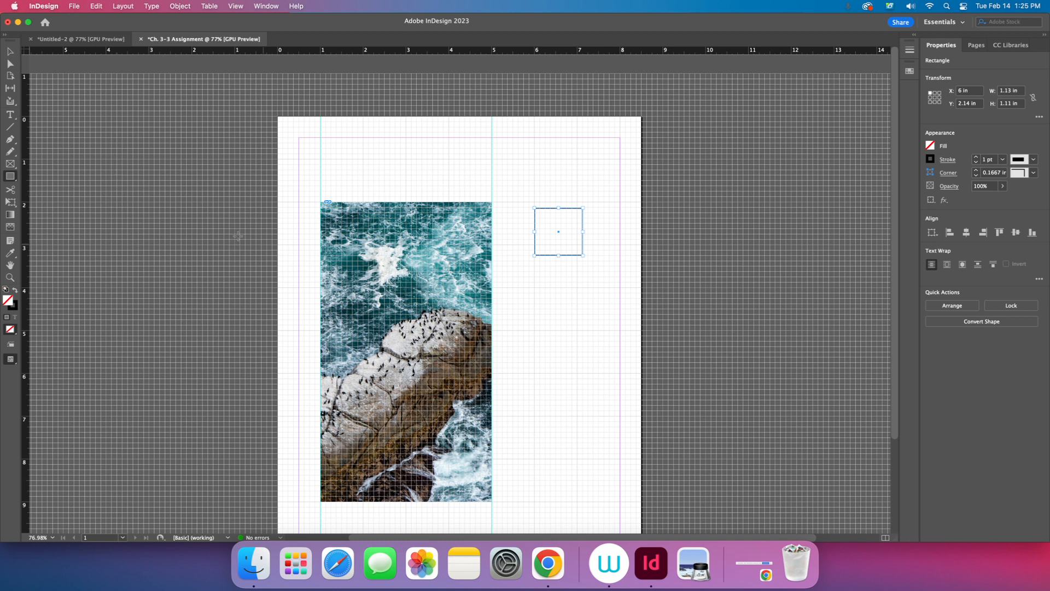
Step: Duplicate the square straight down with the Selection tool into an evenly spaced column of five, the last at about Y 7.58 in
{"action": "left_click", "coordinate": [10, 51]}
{"action": "left_click_drag", "start_coordinate": [573, 258], "coordinate": [571, 267]}
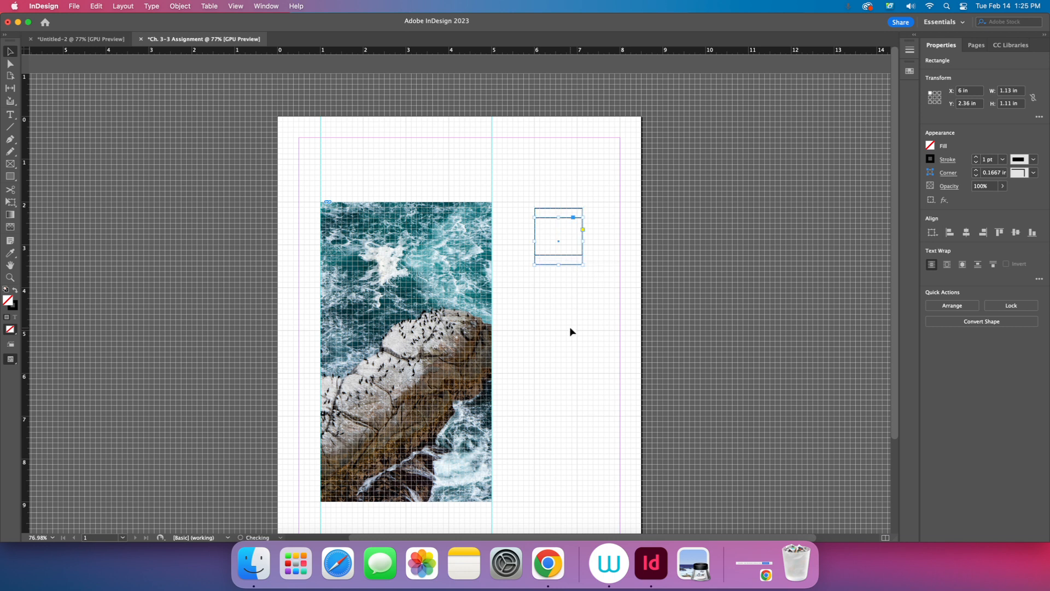
{"action": "left_click", "coordinate": [567, 268]}
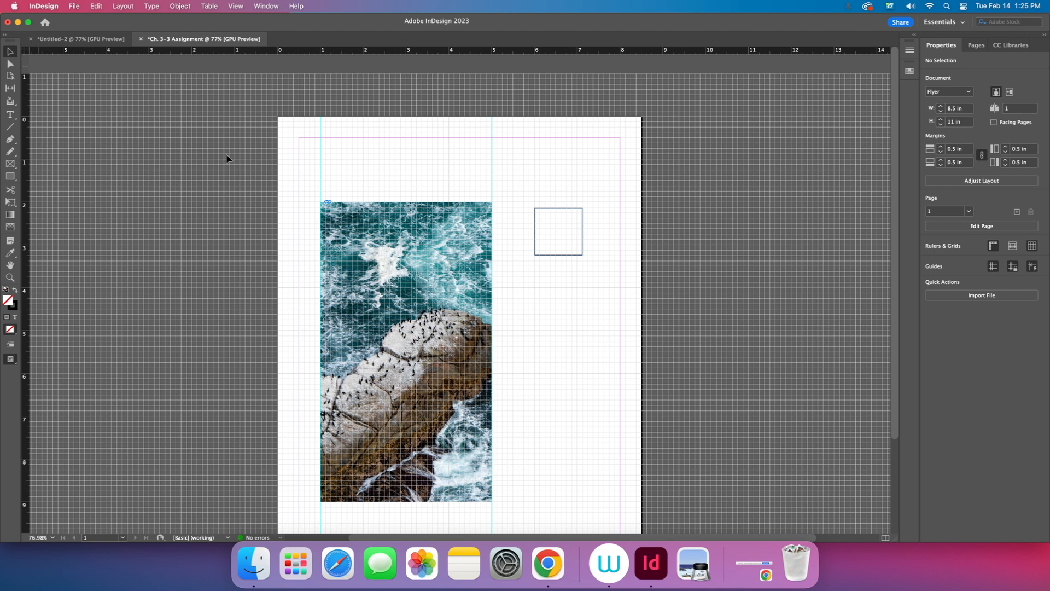
{"action": "left_click", "coordinate": [574, 258]}
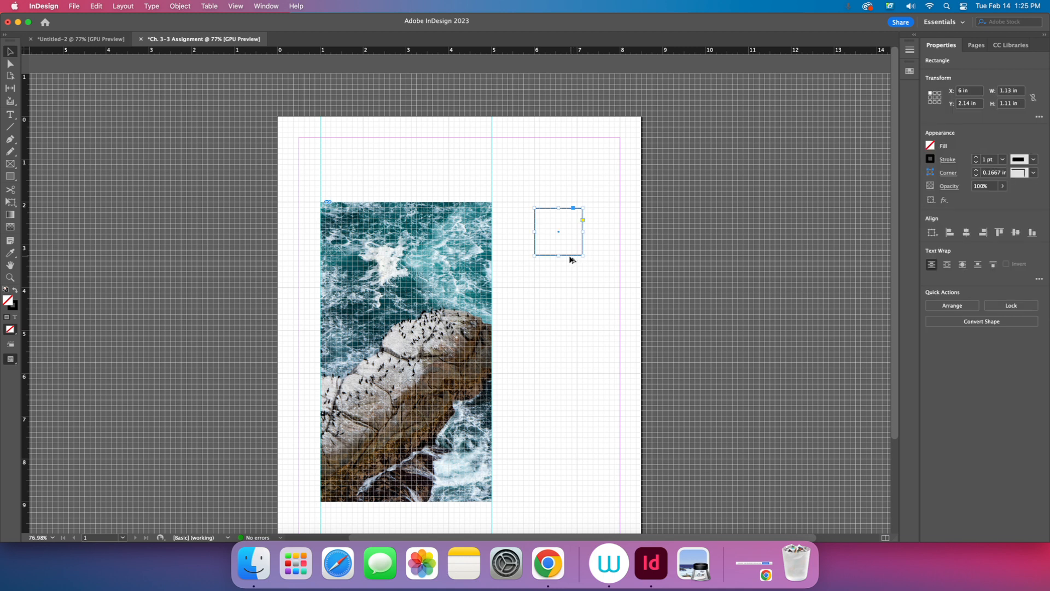
{"action": "left_click_drag", "start_coordinate": [568, 258], "coordinate": [575, 492]}
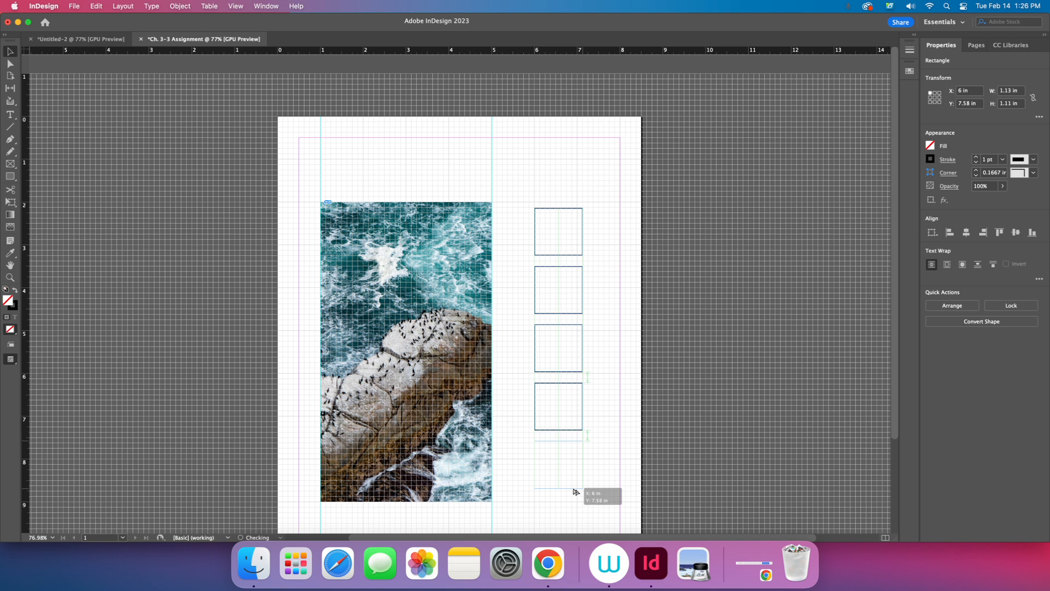
{"action": "left_click_drag", "start_coordinate": [576, 492], "coordinate": [576, 492]}
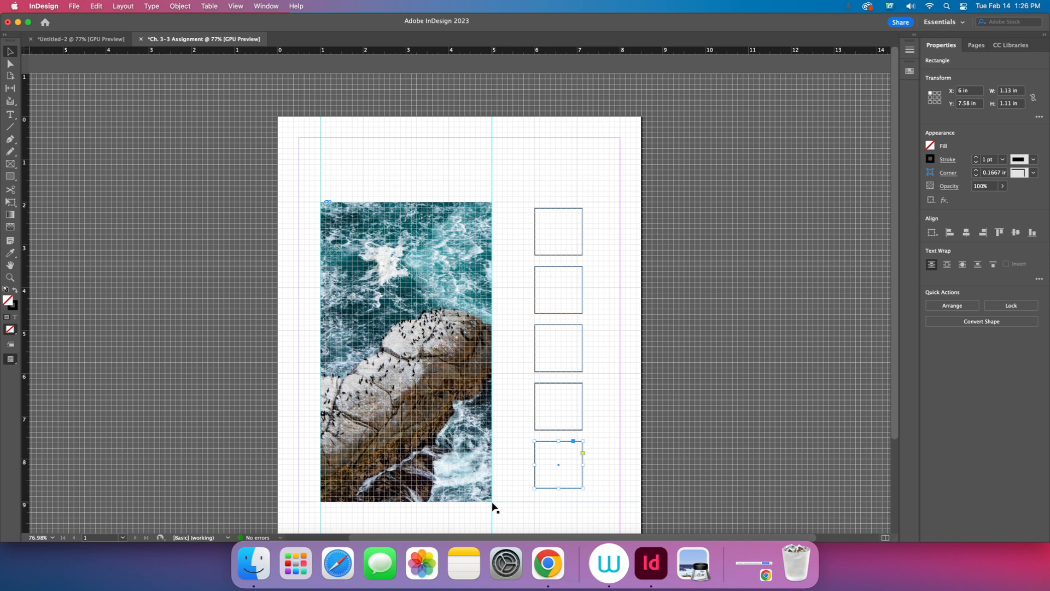
Step: Shift the lower squares down slightly to spread out the column, placing the fourth at about Y 6.28 in, and deselect
{"action": "left_click_drag", "start_coordinate": [570, 488], "coordinate": [570, 494]}
{"action": "left_click_drag", "start_coordinate": [574, 431], "coordinate": [576, 442]}
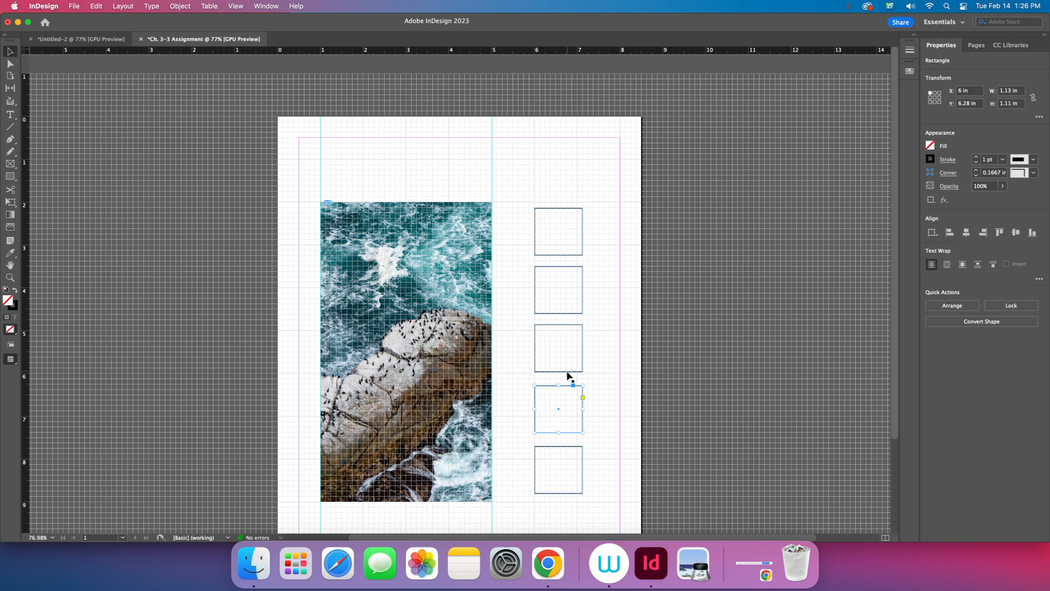
{"action": "left_click_drag", "start_coordinate": [567, 372], "coordinate": [567, 374]}
{"action": "left_click_drag", "start_coordinate": [565, 270], "coordinate": [566, 268]}
{"action": "left_click", "coordinate": [622, 319]}
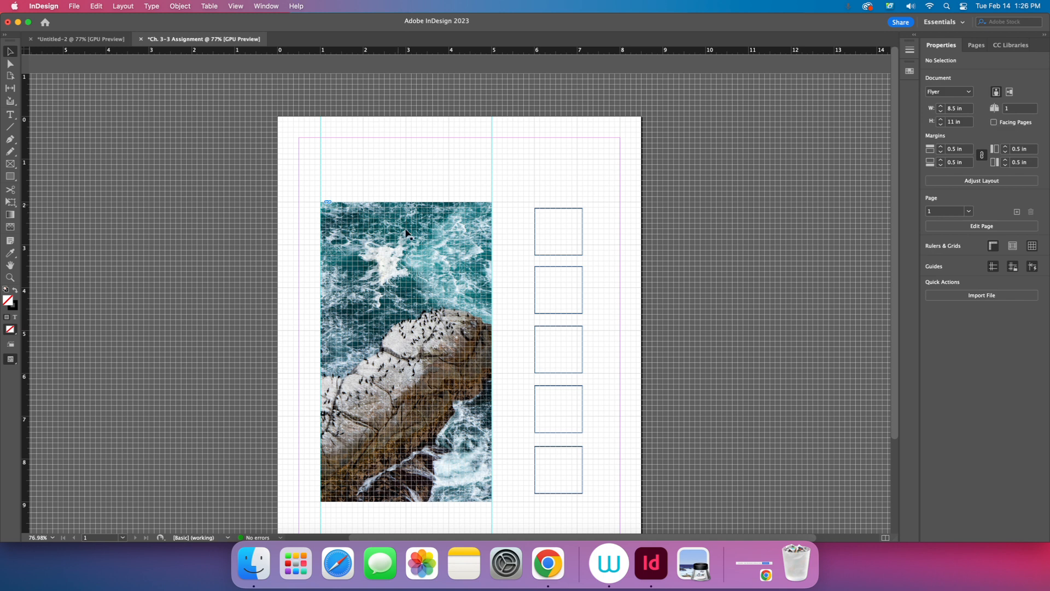
Step: Hide the document grid in the Ch. 3-3 Assignment document
{"action": "left_click", "coordinate": [268, 6]}
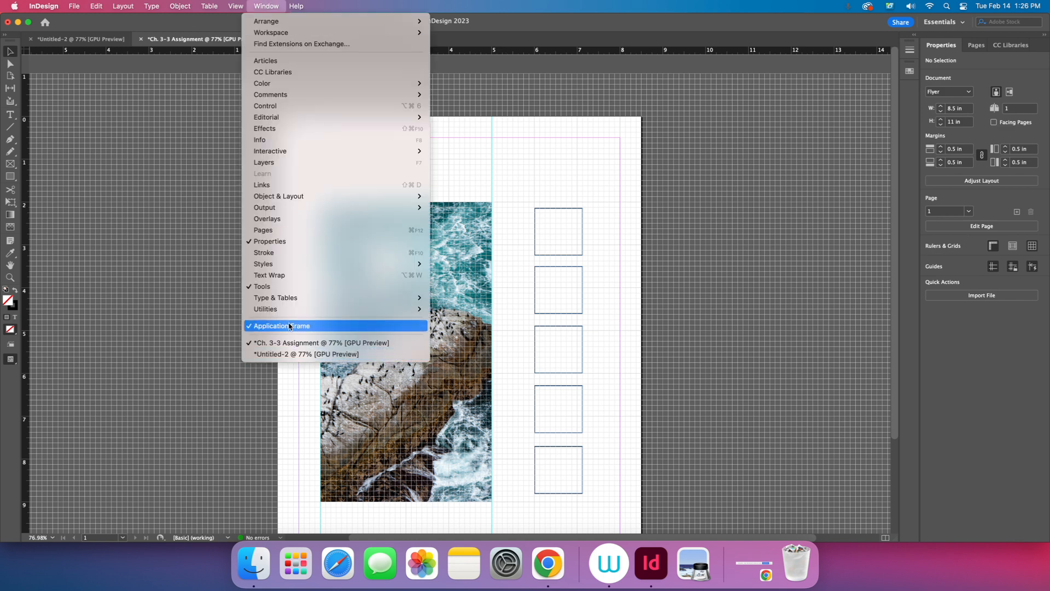
{"action": "mouse_move", "coordinate": [239, 4]}
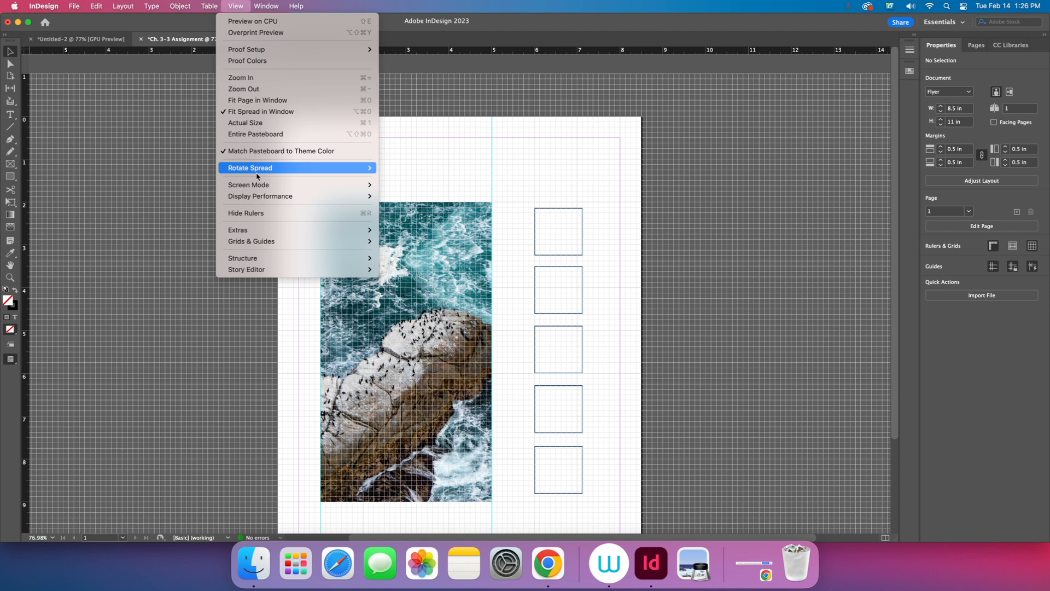
{"action": "mouse_move", "coordinate": [257, 242]}
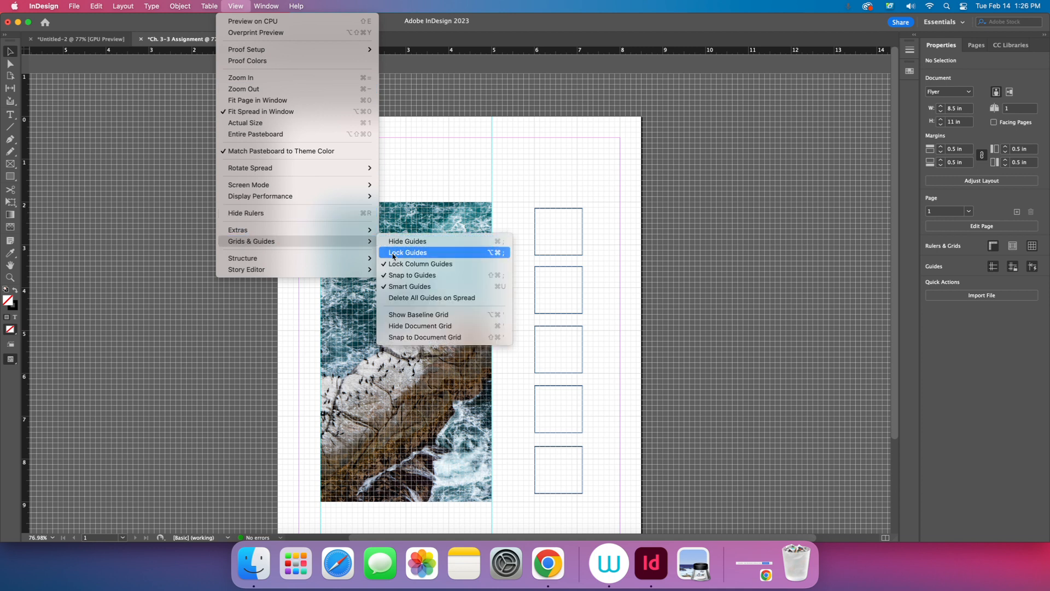
{"action": "left_click", "coordinate": [421, 326]}
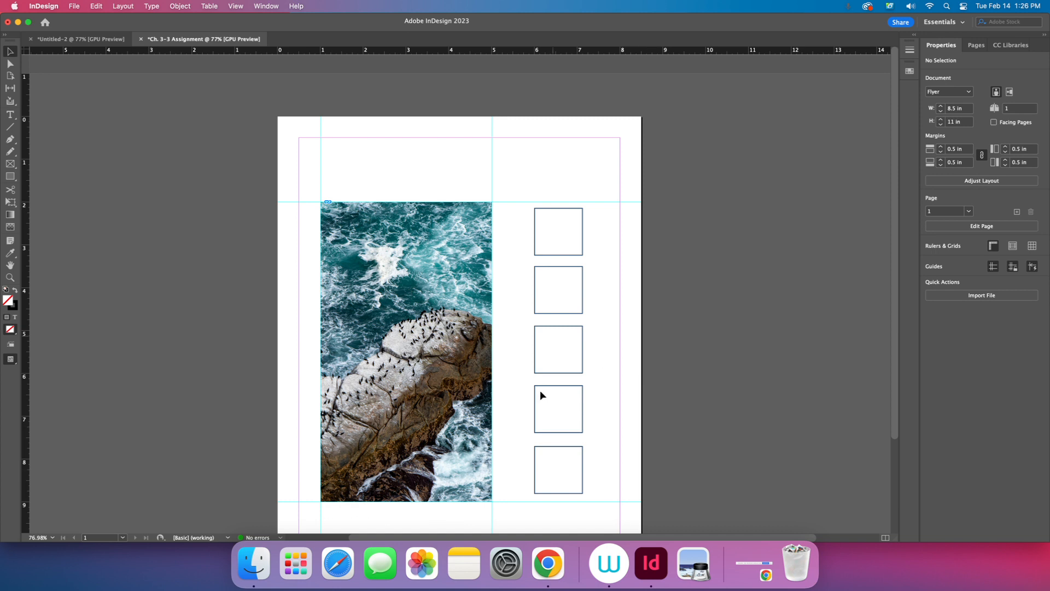
Step: Check the example's title and draw a text frame about 7.5 in by 1.5 in above the assignment photo, spanning the margins
{"action": "left_click", "coordinate": [57, 39]}
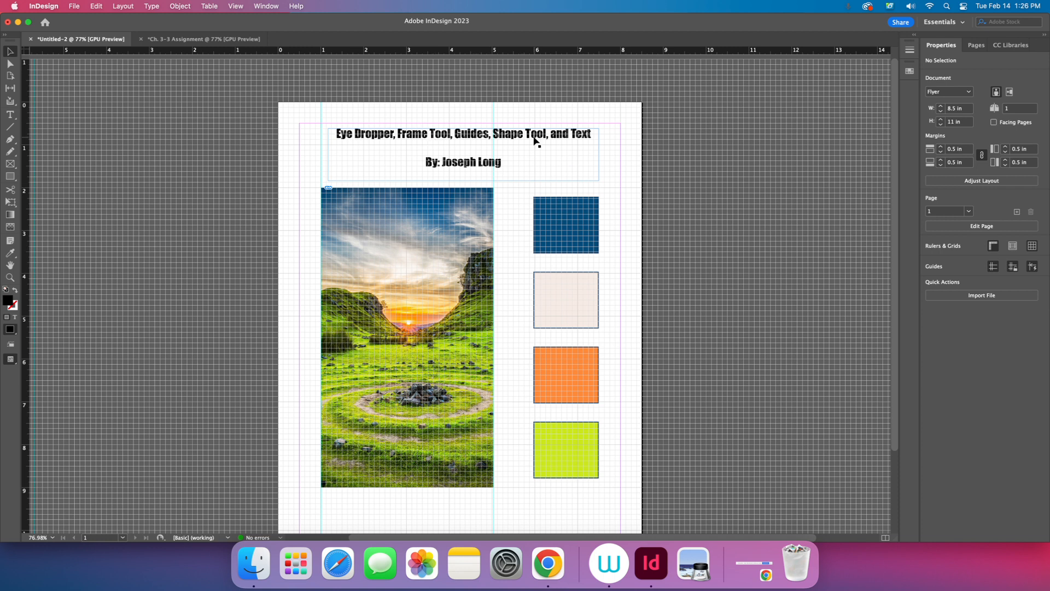
{"action": "left_click", "coordinate": [183, 37]}
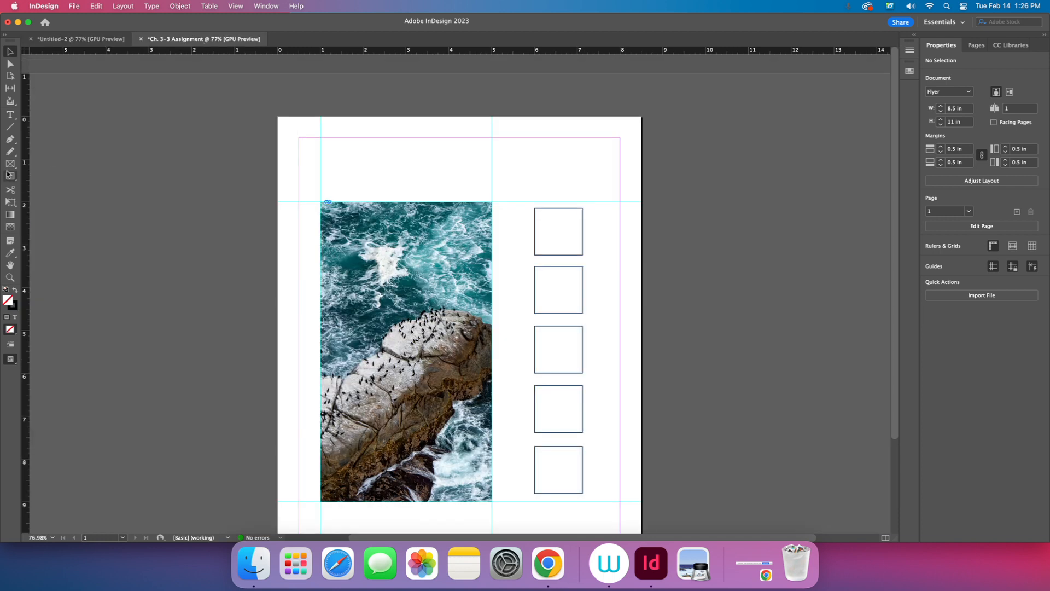
{"action": "left_click", "coordinate": [13, 117]}
{"action": "left_click_drag", "start_coordinate": [300, 139], "coordinate": [611, 199]}
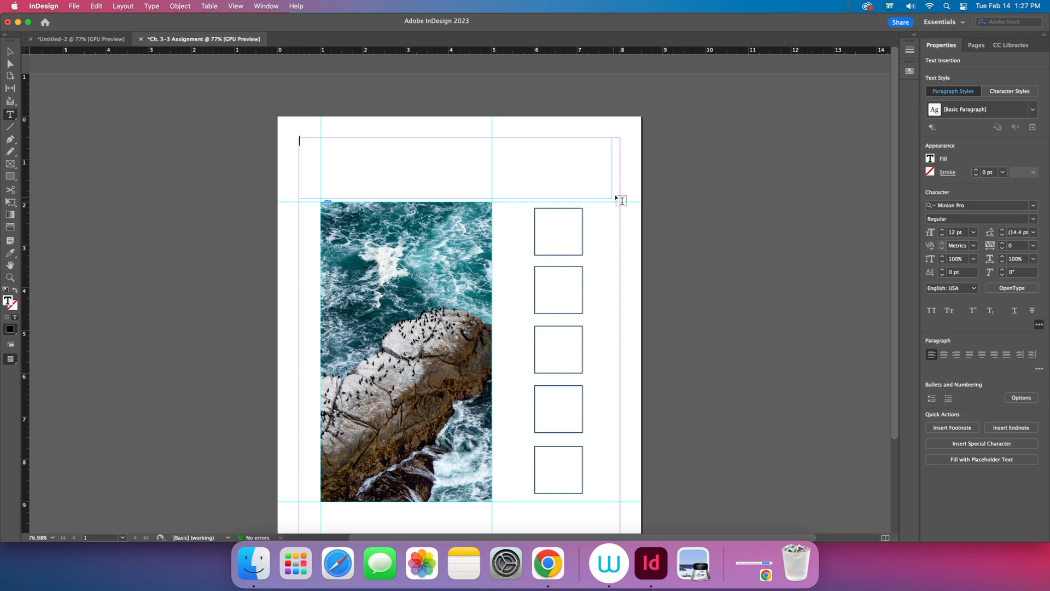
{"action": "key", "text": "super+z"}
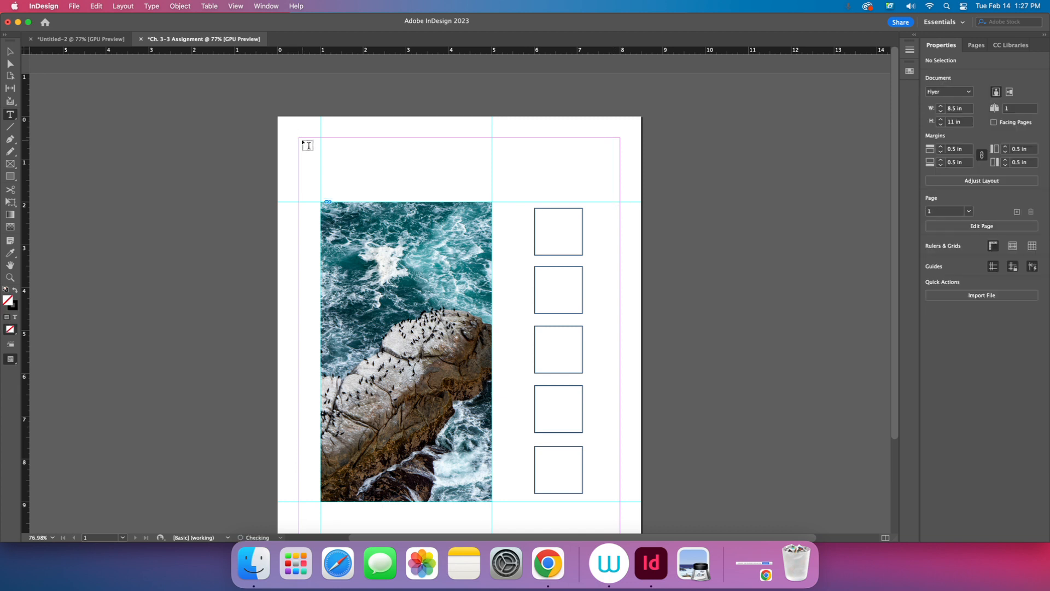
{"action": "left_click_drag", "start_coordinate": [300, 139], "coordinate": [634, 201]}
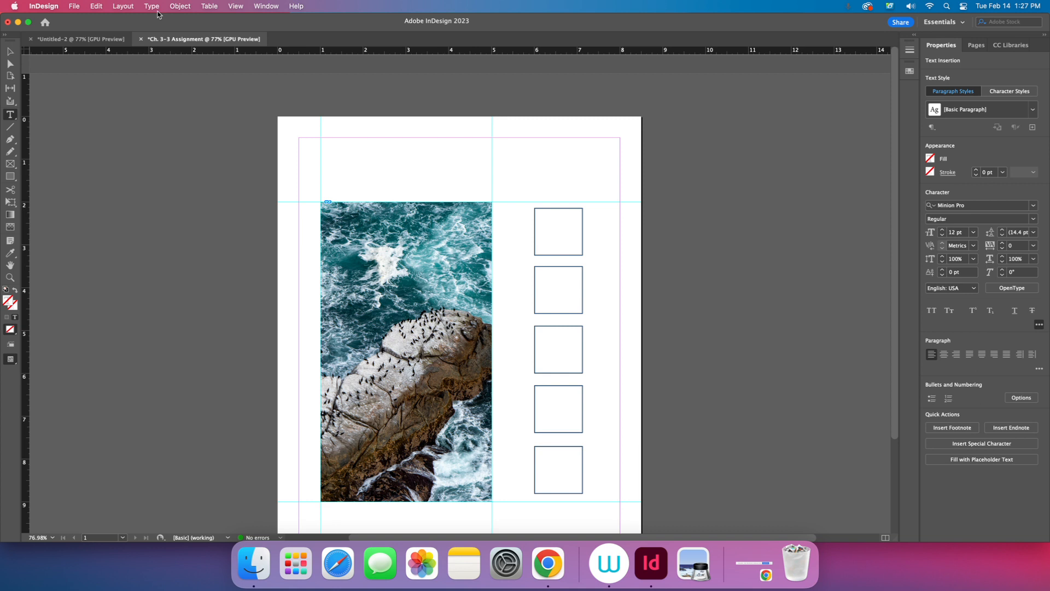
Step: Enter the title "Eye Dropper, Frame Tool, Text, and Shape Tool" with a "By:" line giving the author's full name, using the example as reference
{"action": "left_click", "coordinate": [52, 40]}
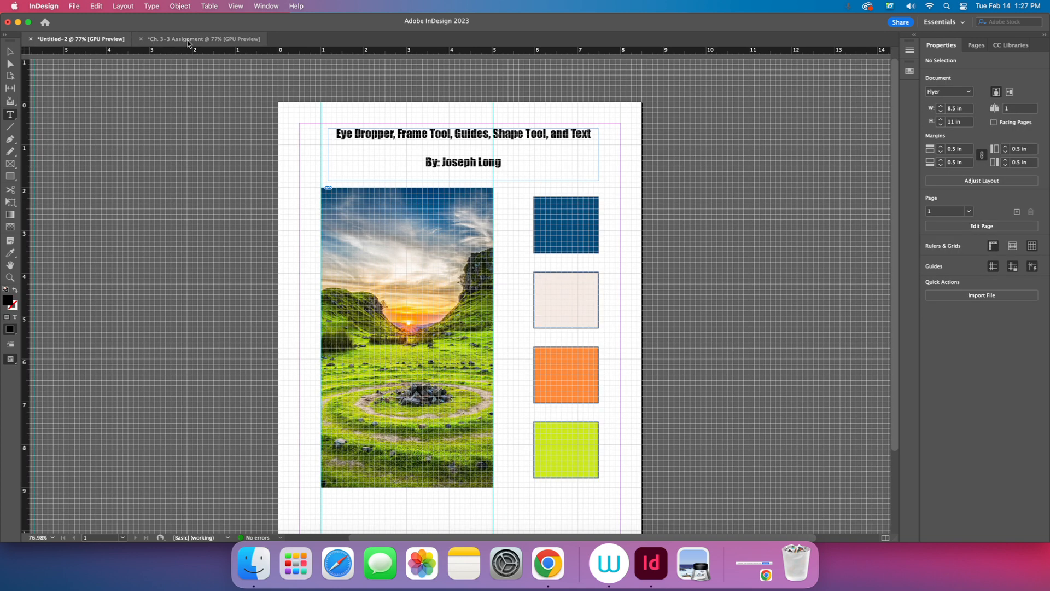
{"action": "left_click", "coordinate": [189, 41]}
{"action": "type", "text": "Eye Dropper,"}
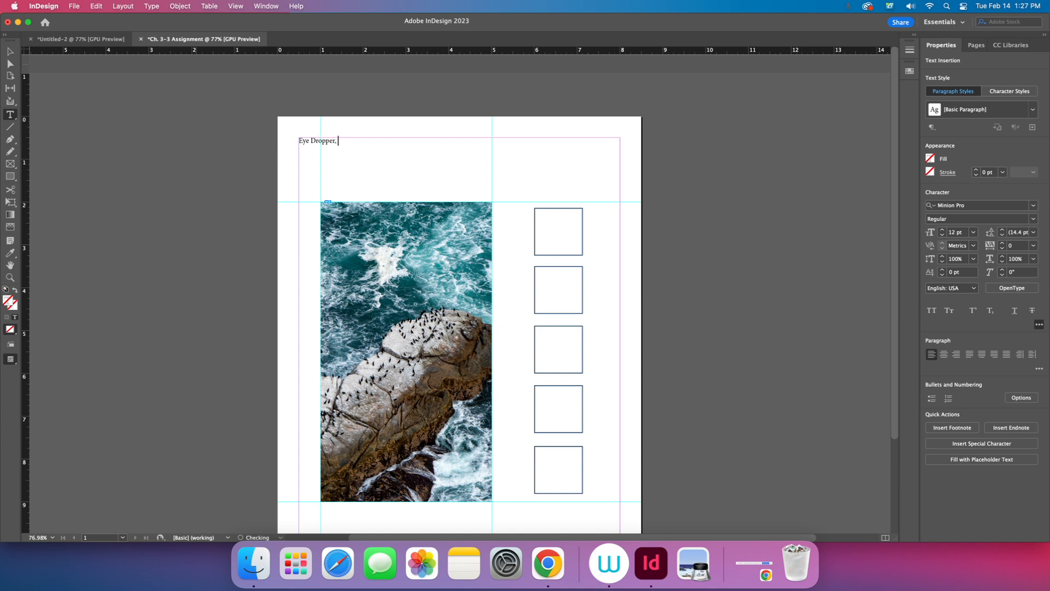
{"action": "type", "text": " Frame Tool, Text, and"}
{"action": "left_click", "coordinate": [81, 39]}
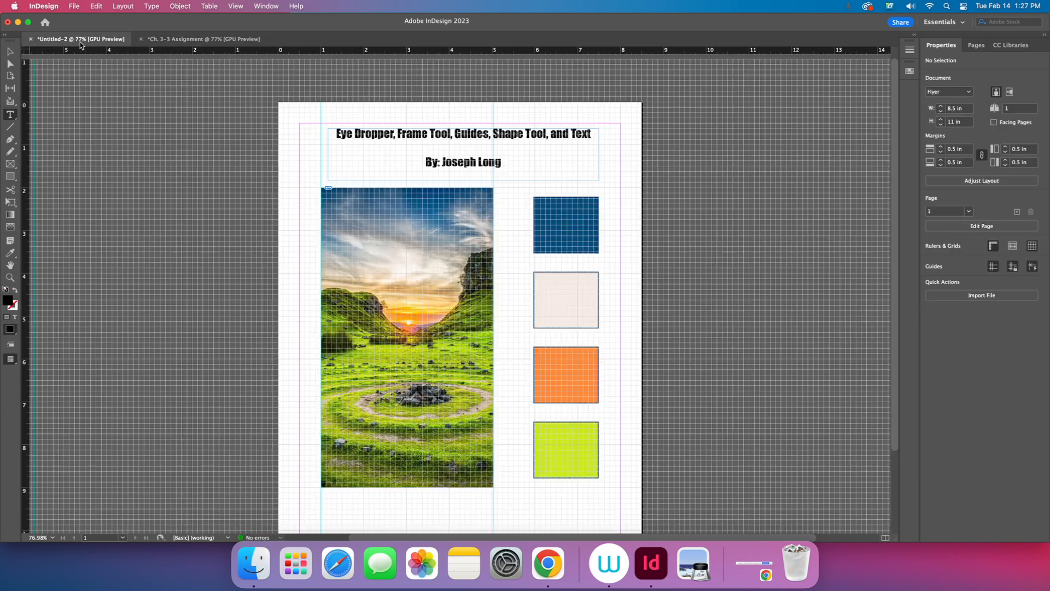
{"action": "left_click", "coordinate": [200, 39]}
{"action": "type", "text": "Shape Tool"}
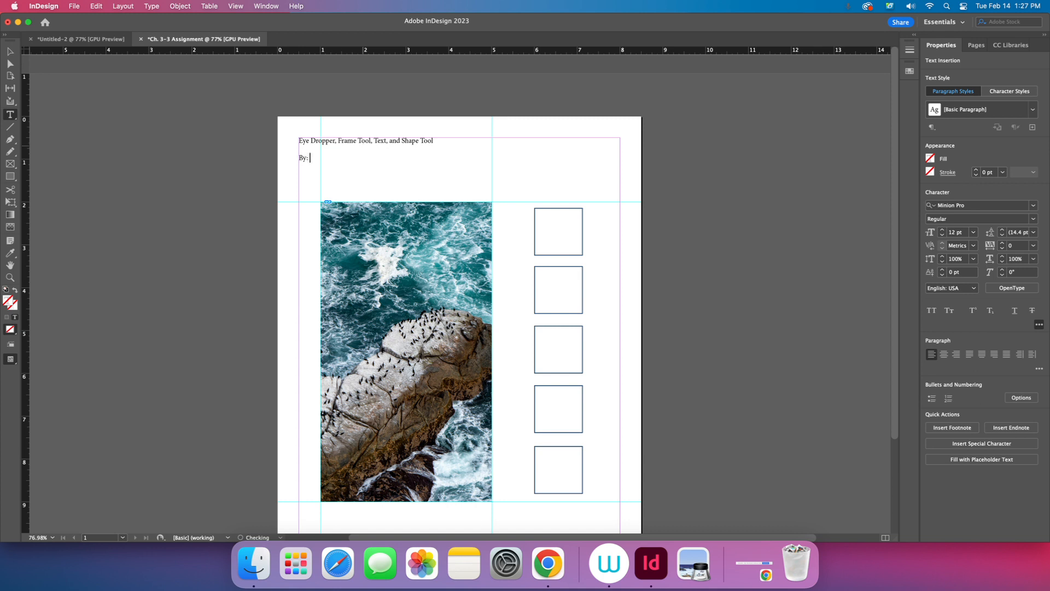
{"action": "type", "text": "Joseph Long"}
Step: Center the title and byline and set them in all caps
{"action": "left_click_drag", "start_coordinate": [346, 158], "coordinate": [279, 136]}
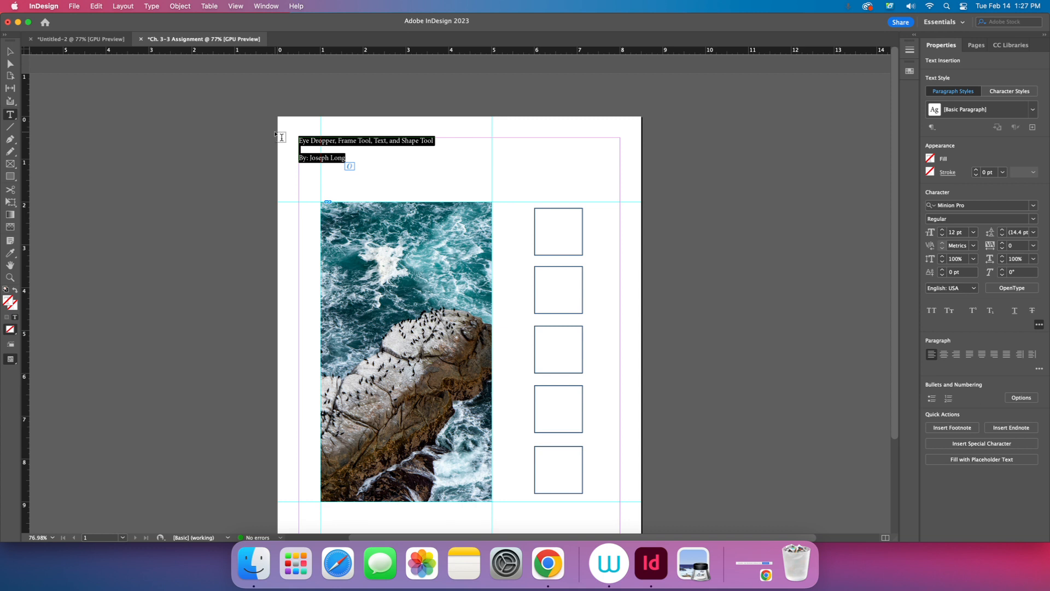
{"action": "left_click", "coordinate": [944, 355]}
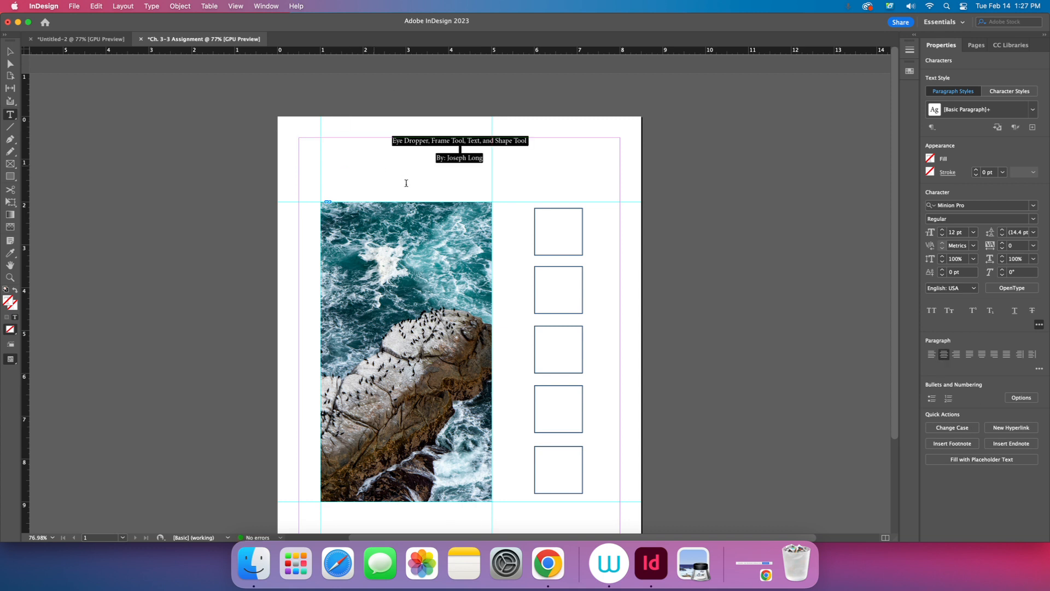
{"action": "left_click", "coordinate": [932, 311]}
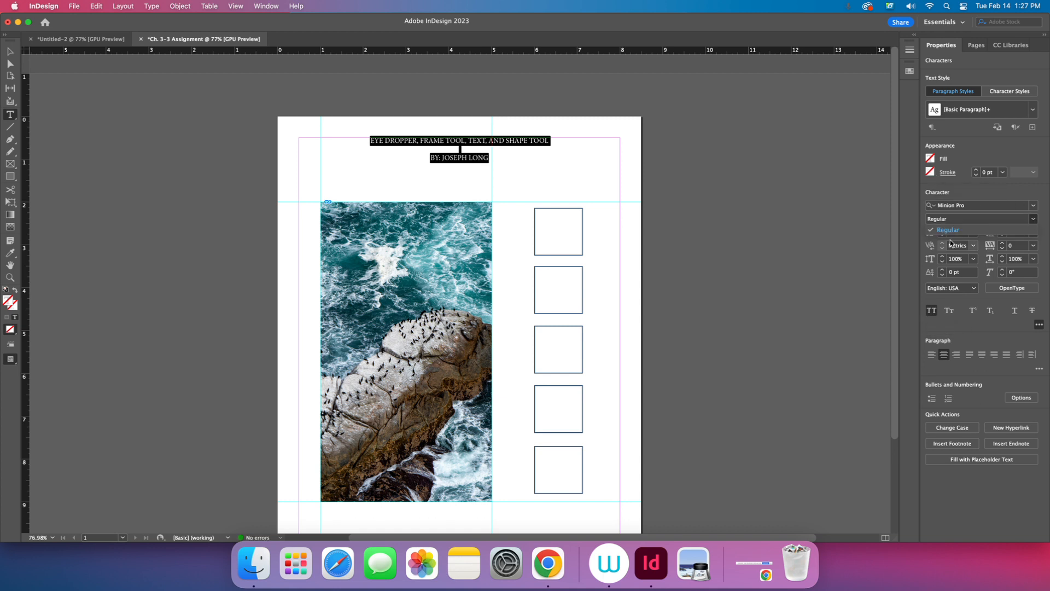
Step: Set the title and byline in Marker Felt at 20 pt
{"action": "left_click", "coordinate": [1034, 205]}
{"action": "left_click", "coordinate": [1034, 206]}
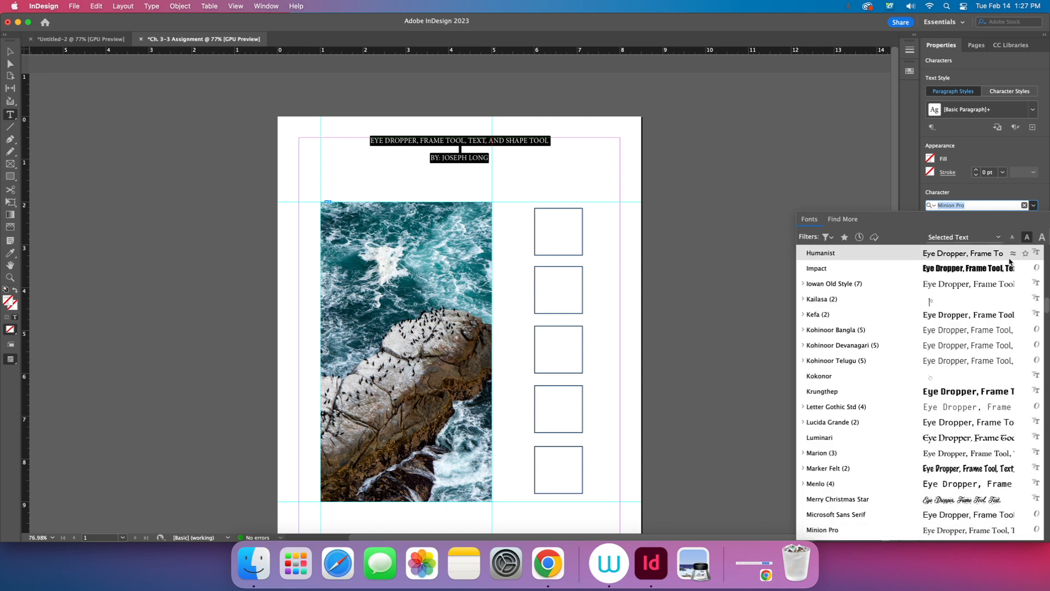
{"action": "left_click", "coordinate": [957, 471]}
{"action": "left_click", "coordinate": [941, 230]}
{"action": "left_click", "coordinate": [942, 231]}
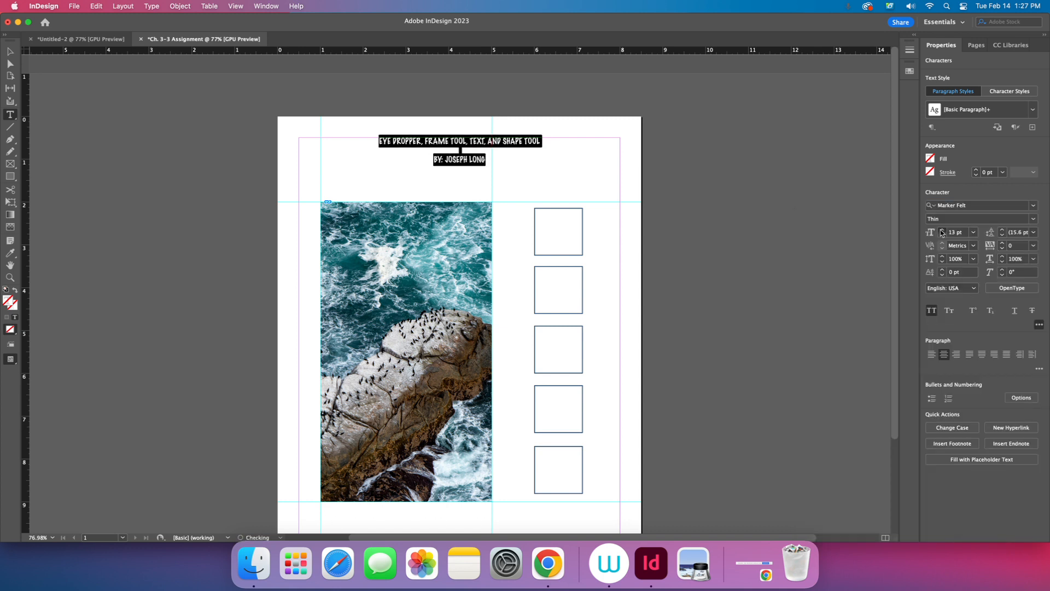
{"action": "left_click", "coordinate": [941, 230]}
{"action": "left_click", "coordinate": [942, 230]}
{"action": "left_click", "coordinate": [942, 231]}
{"action": "left_click", "coordinate": [942, 230]}
{"action": "left_click", "coordinate": [942, 230]}
{"action": "left_click", "coordinate": [941, 230]}
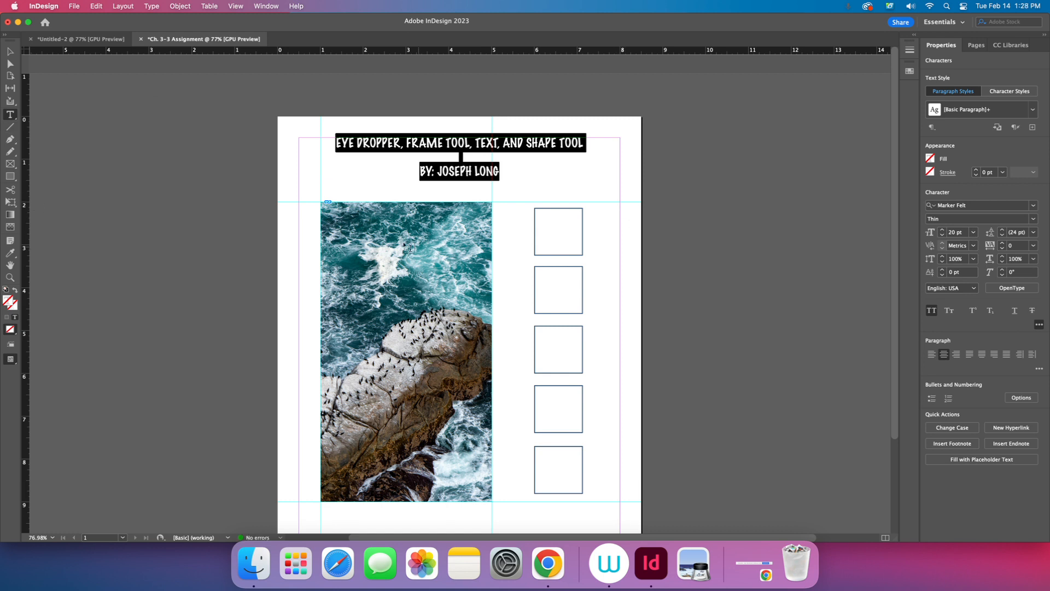
Step: Try sampling a brown from the photo's rock with the Eyedropper while the title frame is selected, and undo the fill
{"action": "left_click", "coordinate": [10, 53]}
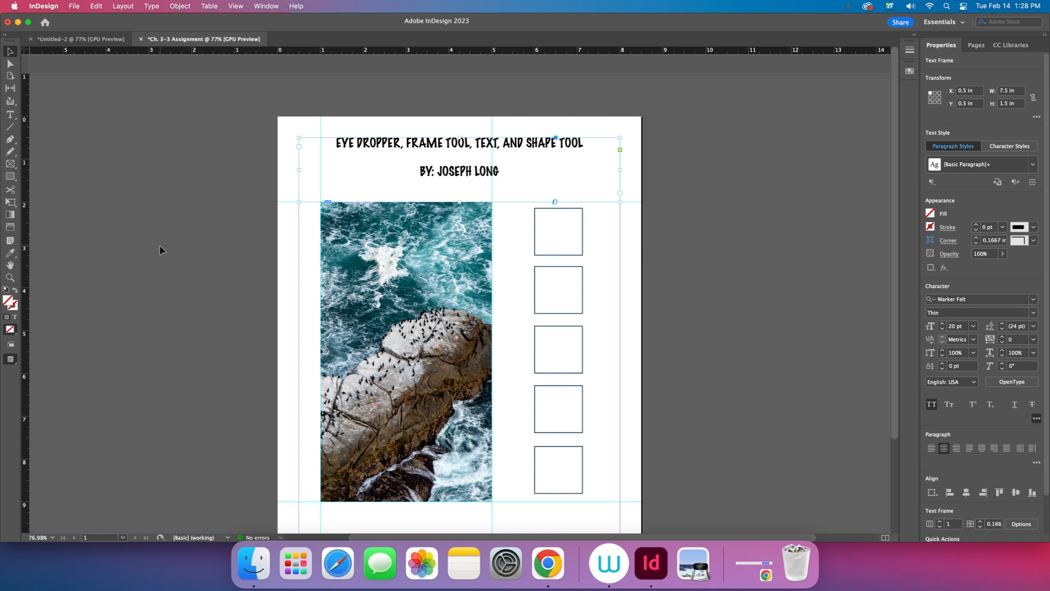
{"action": "key", "text": "i"}
{"action": "left_click", "coordinate": [434, 374]}
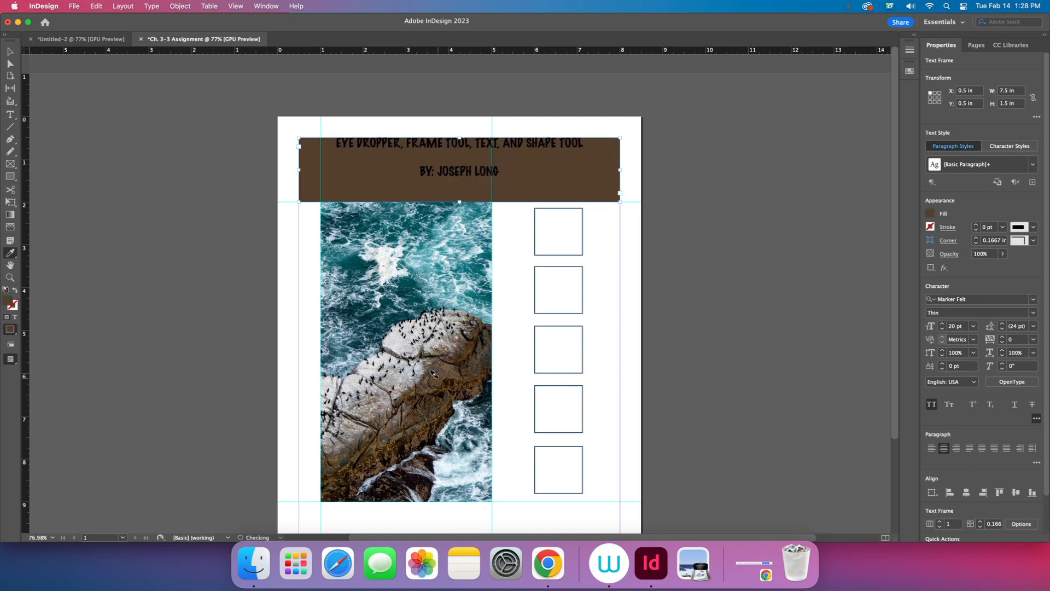
{"action": "key", "text": "super+z"}
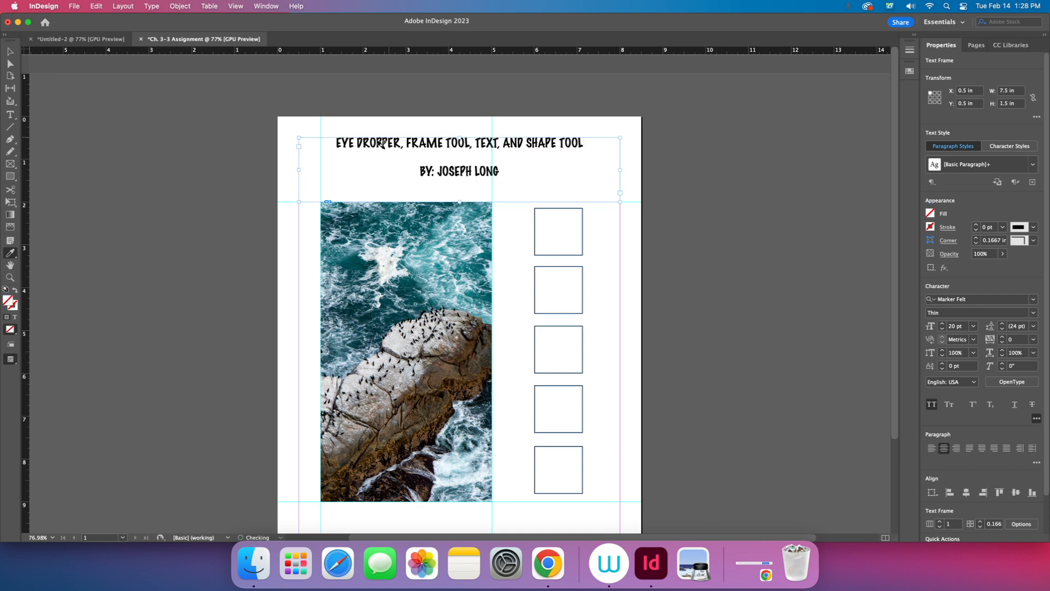
Step: Deselect the title frame and fill the first square with a dark brown sampled from the photo's rock
{"action": "left_click", "coordinate": [10, 53]}
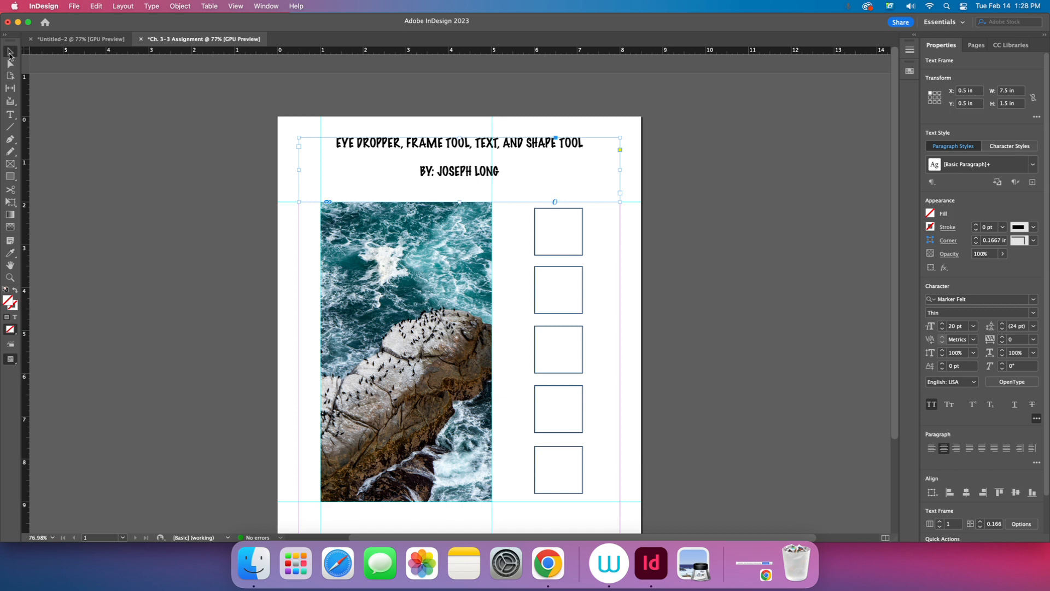
{"action": "left_click", "coordinate": [202, 188]}
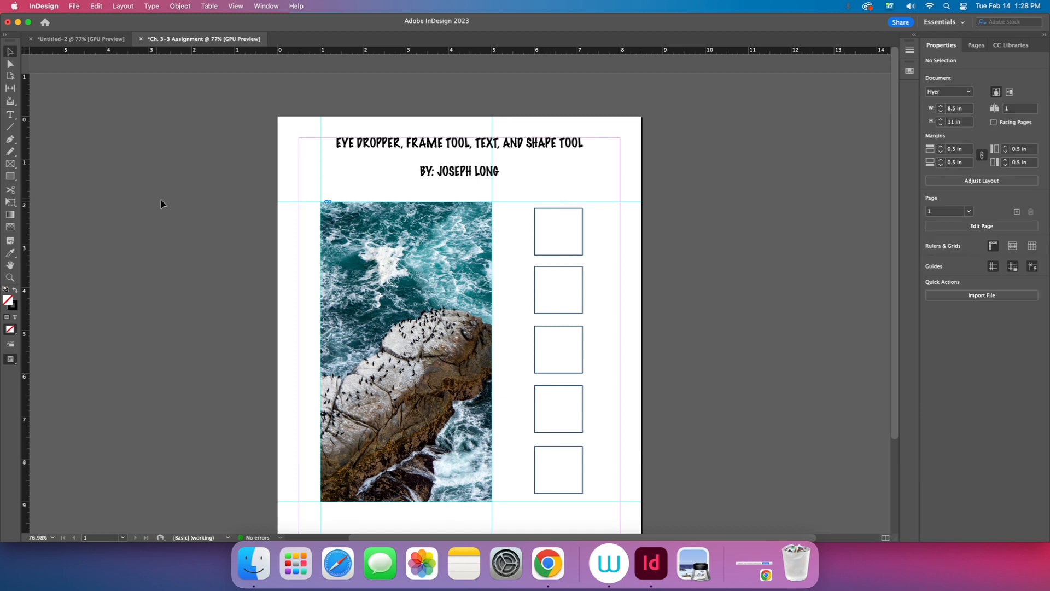
{"action": "key", "text": "i"}
{"action": "left_click", "coordinate": [415, 398]}
{"action": "left_click", "coordinate": [560, 220]}
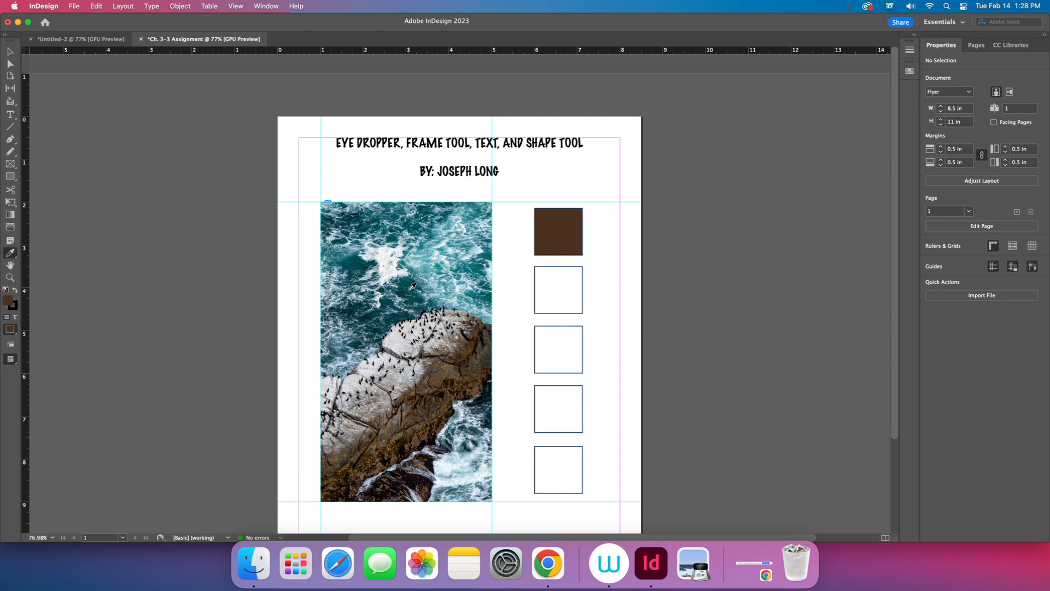
Step: Fill the second, third and fourth squares with a dark teal, a light teal and a near-black sampled from the photo
{"action": "left_click", "coordinate": [385, 287]}
{"action": "left_click", "coordinate": [549, 291]}
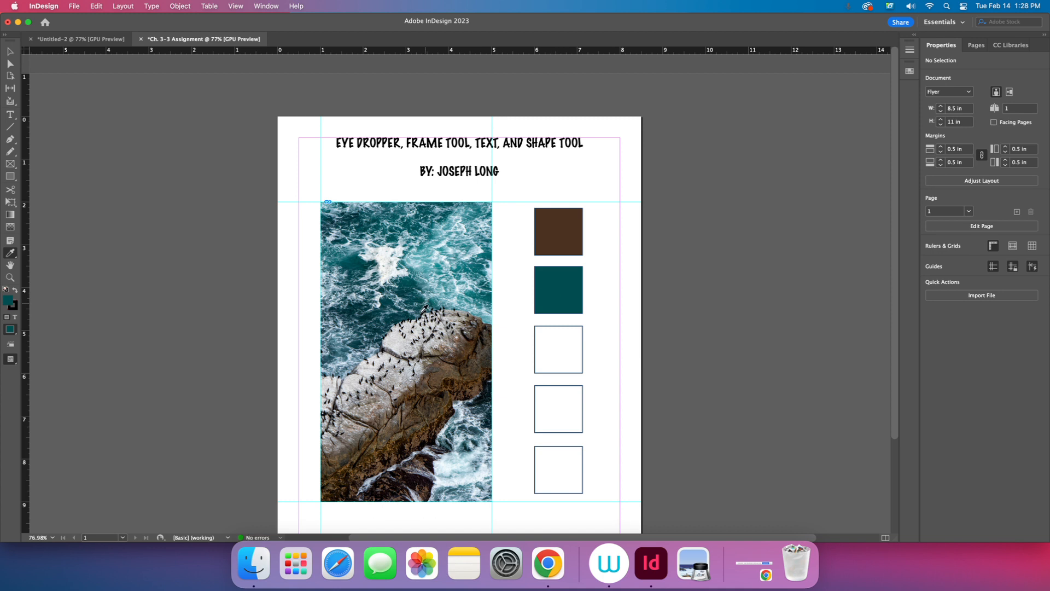
{"action": "left_click", "coordinate": [427, 236]}
{"action": "left_click", "coordinate": [544, 354]}
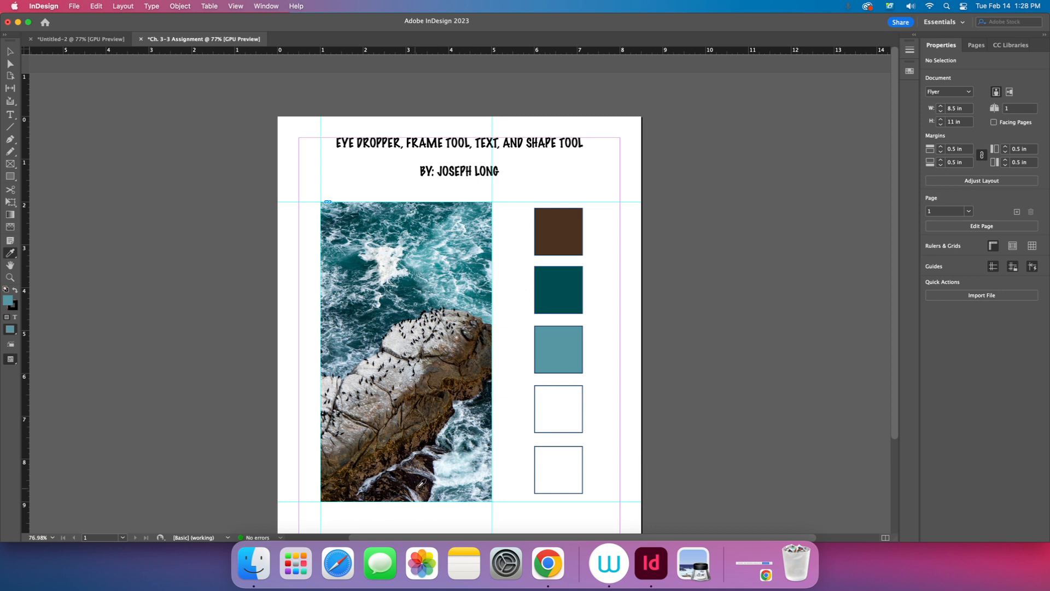
{"action": "left_click", "coordinate": [435, 461]}
{"action": "left_click", "coordinate": [538, 410]}
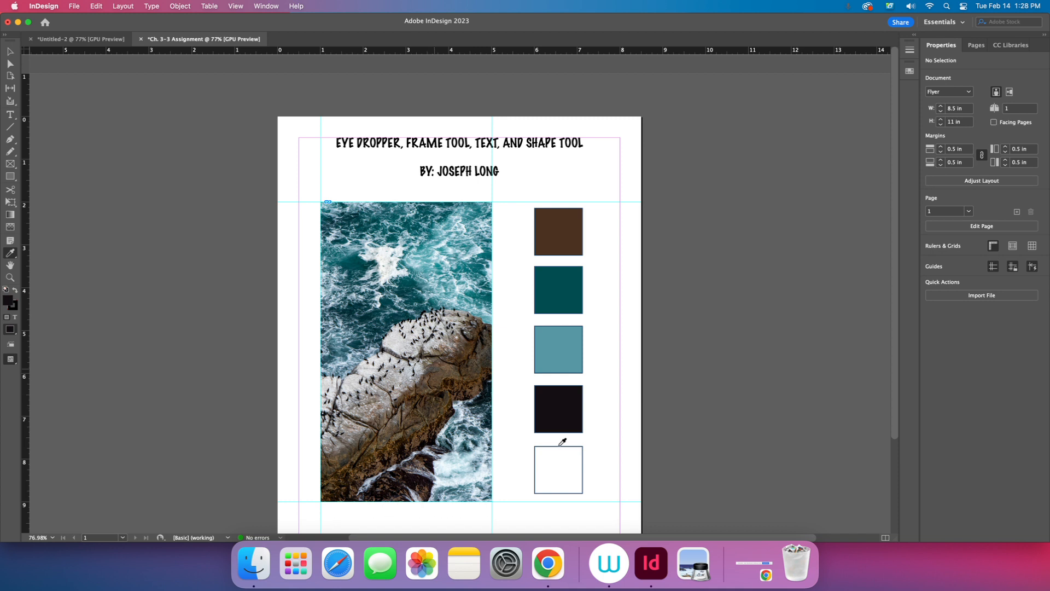
Step: Fill the fifth square with the sampled dark grey, and extract a colour theme from the photo with the Color Theme Tool
{"action": "left_click", "coordinate": [546, 462]}
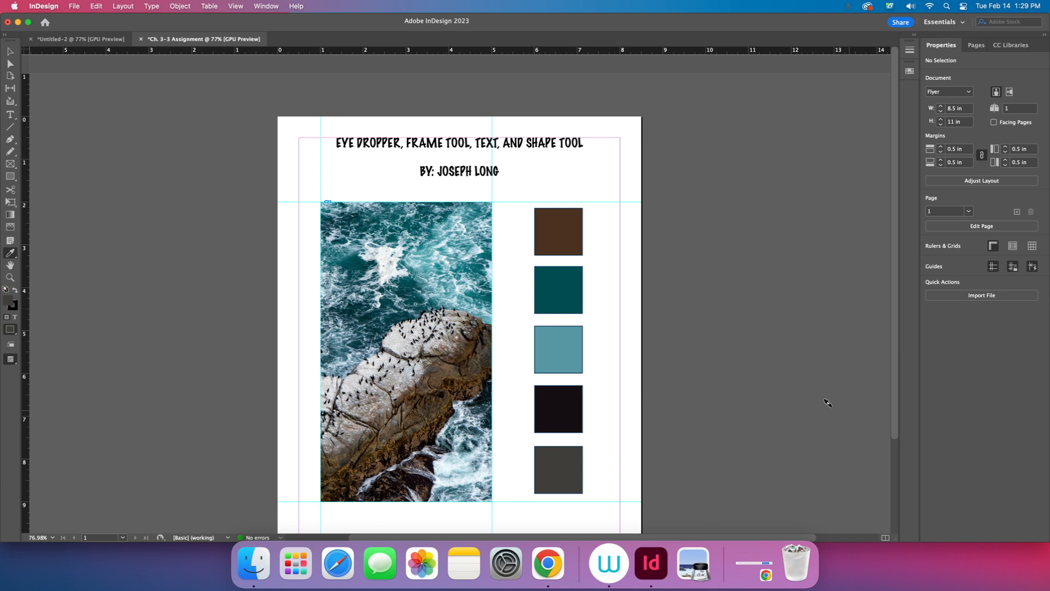
{"action": "left_click", "coordinate": [10, 255]}
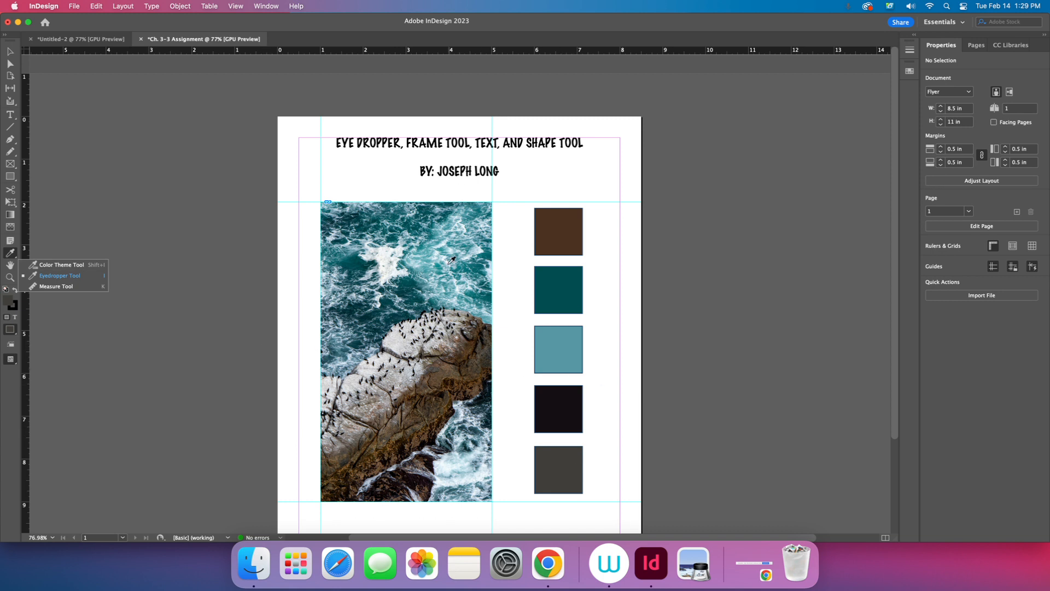
{"action": "left_click", "coordinate": [74, 266]}
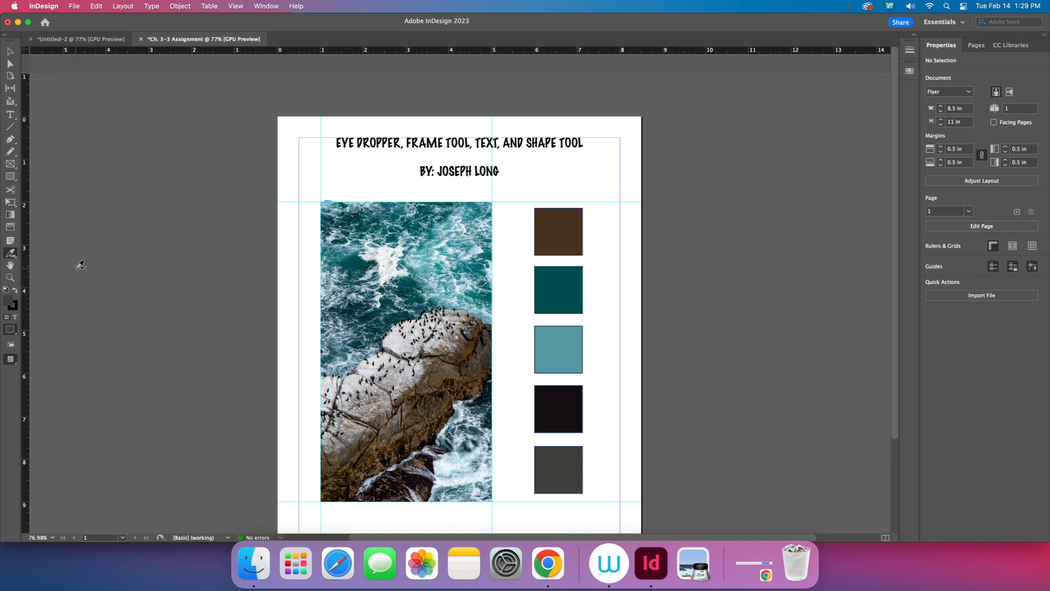
{"action": "left_click", "coordinate": [358, 263]}
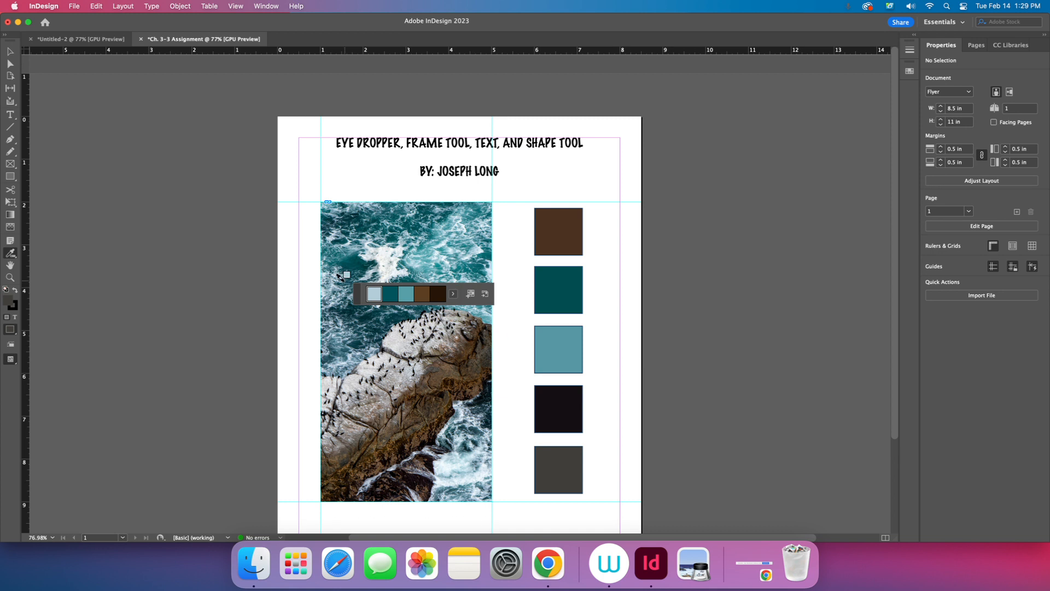
{"action": "left_click_drag", "start_coordinate": [360, 302], "coordinate": [497, 195]}
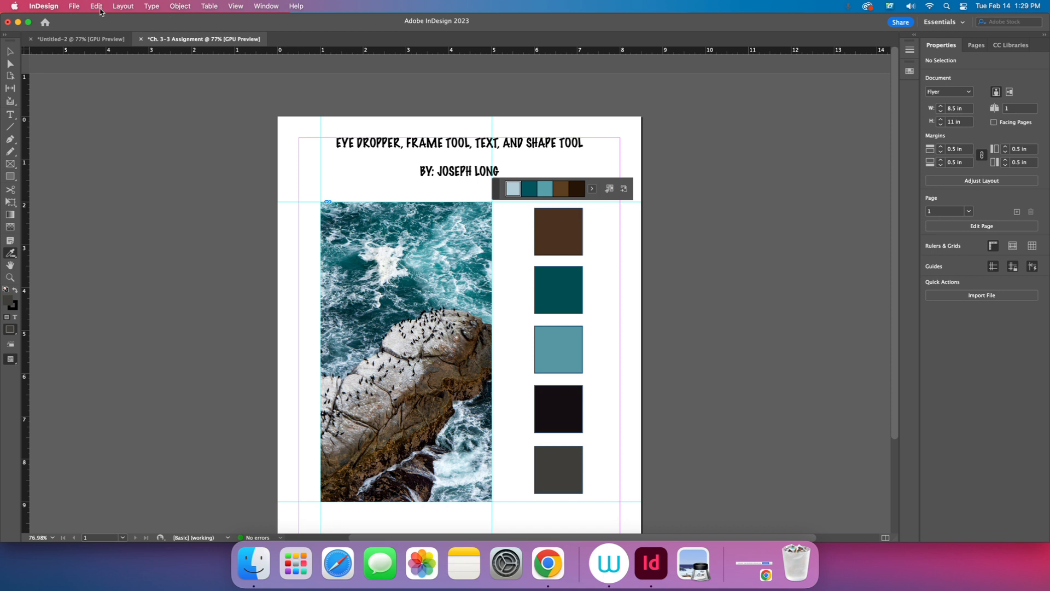
Step: Save the document to the Desktop as an InDesign template named Ch. 3-3 Template
{"action": "left_click", "coordinate": [74, 7]}
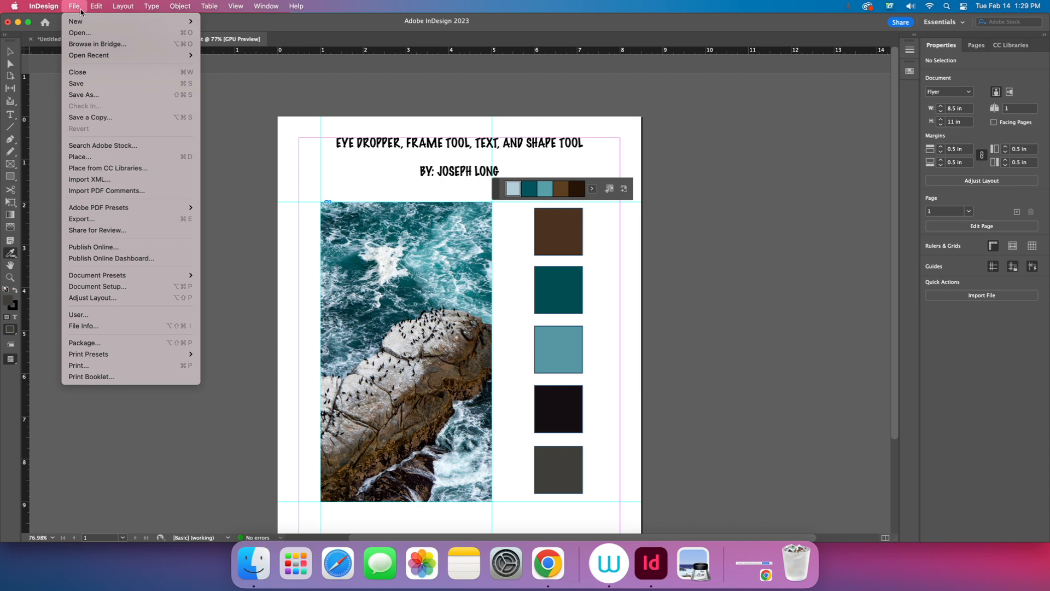
{"action": "left_click", "coordinate": [93, 96]}
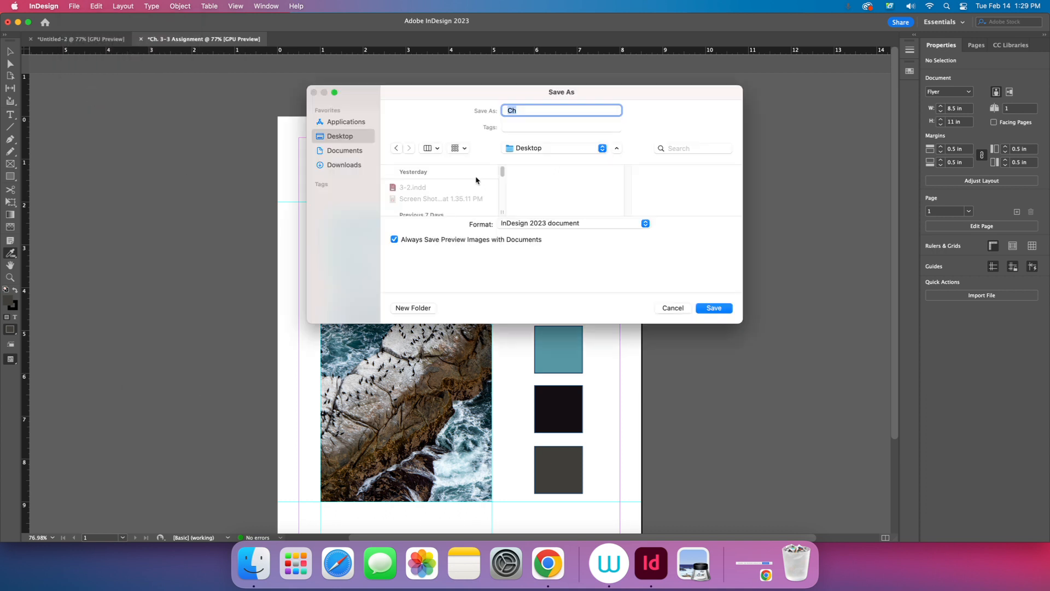
{"action": "left_click", "coordinate": [646, 224]}
{"action": "left_click", "coordinate": [638, 236]}
{"action": "left_click", "coordinate": [534, 111]}
{"action": "type", "text": ". 3-3 Template"}
{"action": "key", "text": "Return"}
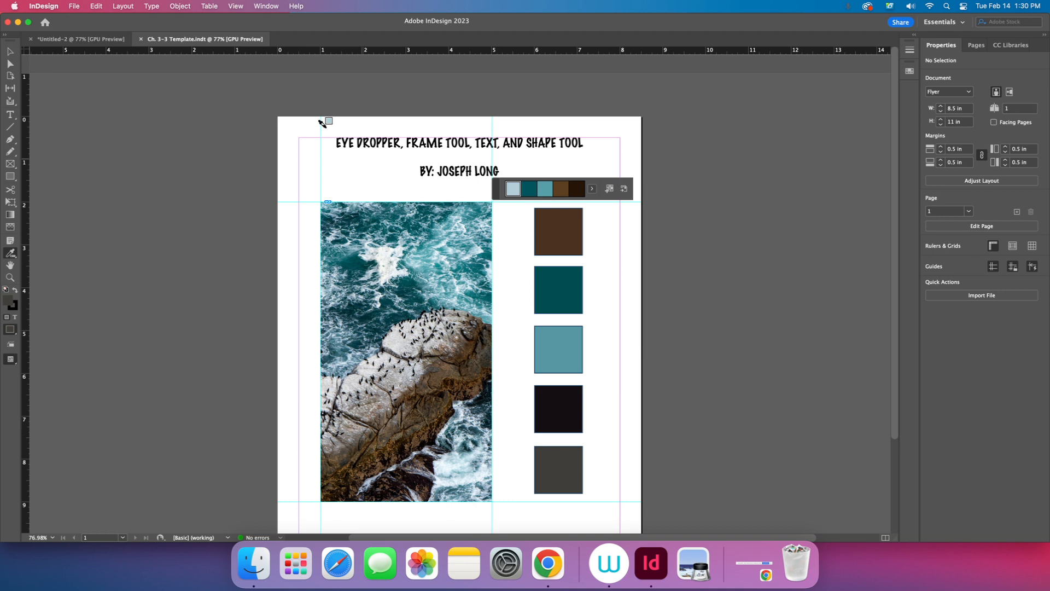
Step: Open Ch. 3-3 Template.indt from the Desktop with Open Normal to start a new document from it
{"action": "left_click", "coordinate": [75, 6]}
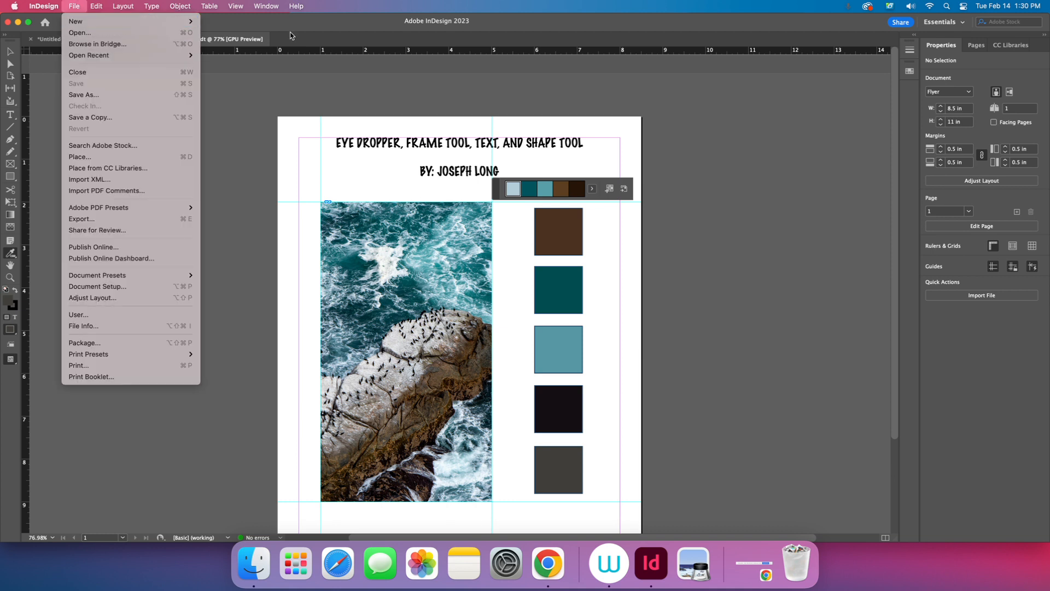
{"action": "left_click", "coordinate": [243, 31]}
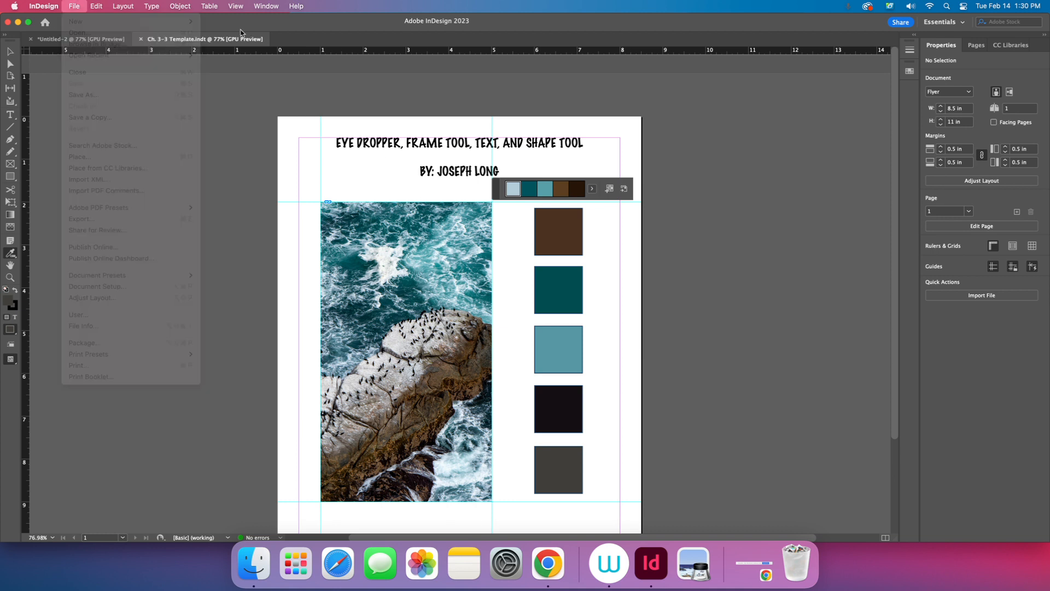
{"action": "left_click", "coordinate": [75, 7]}
{"action": "left_click", "coordinate": [80, 33]}
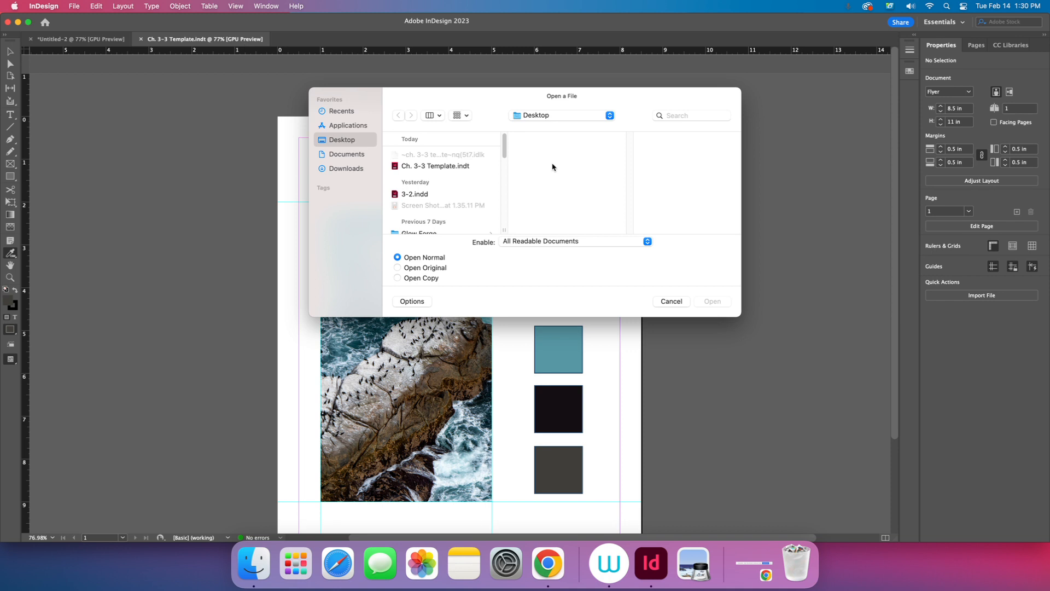
{"action": "left_click", "coordinate": [436, 170]}
{"action": "left_click", "coordinate": [713, 301]}
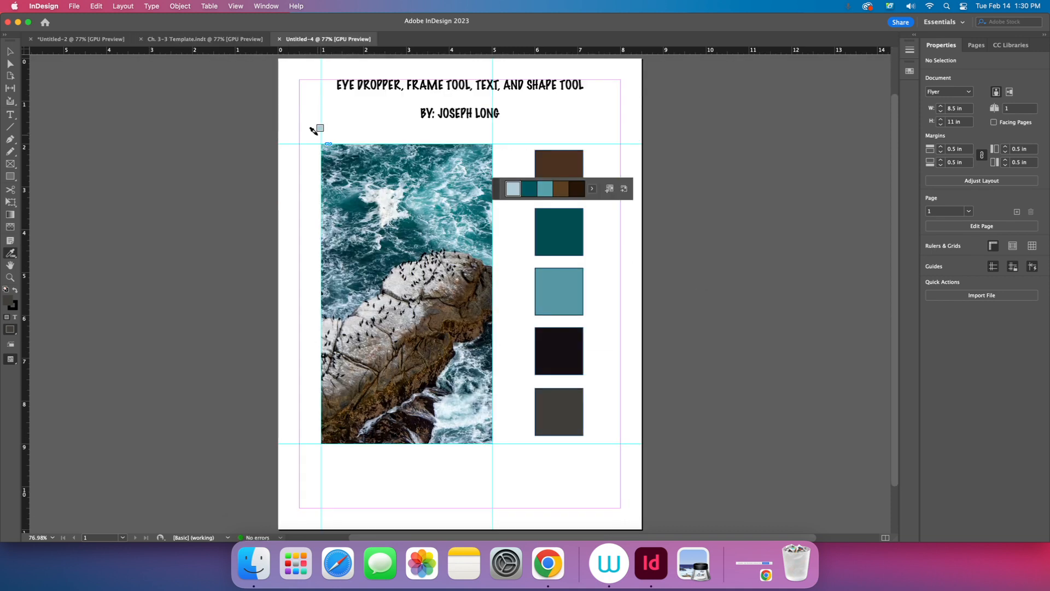
Step: Compare the template with the new untitled document, and move the colour theme palette off the untitled document's page
{"action": "left_click", "coordinate": [185, 40]}
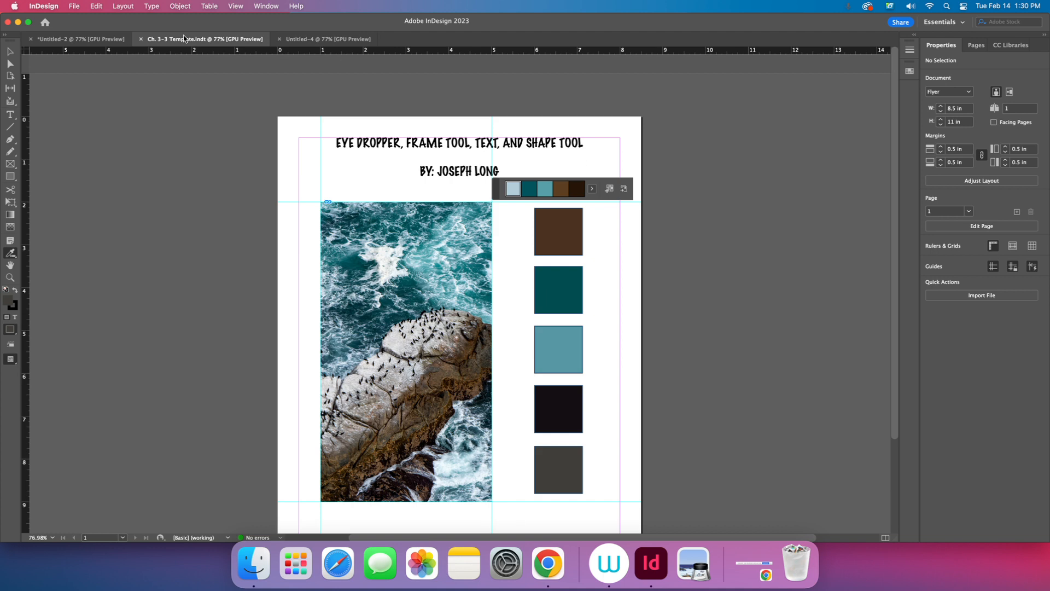
{"action": "left_click", "coordinate": [309, 41]}
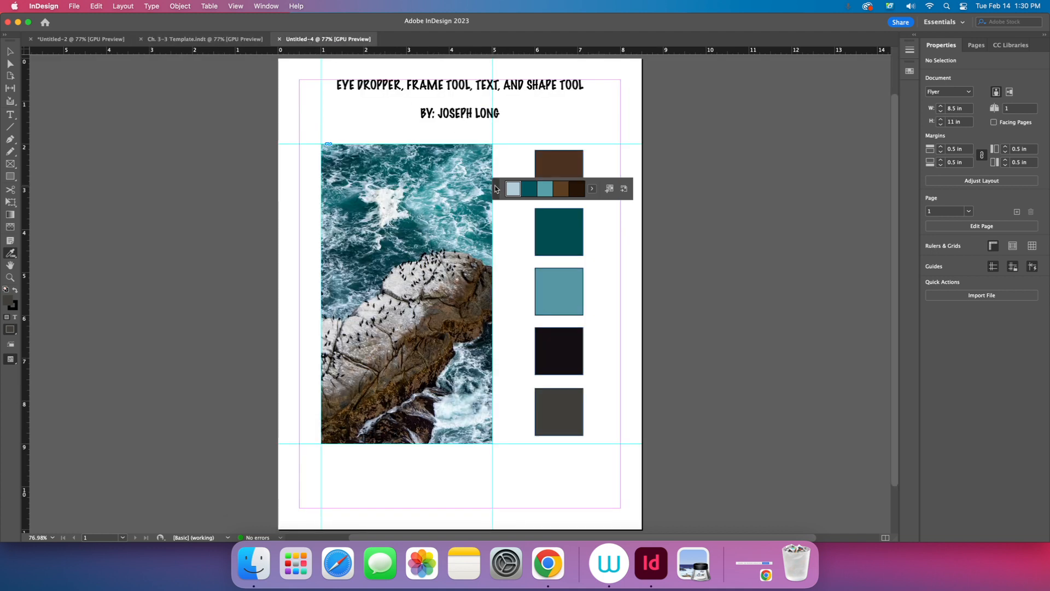
{"action": "left_click_drag", "start_coordinate": [497, 189], "coordinate": [752, 204]}
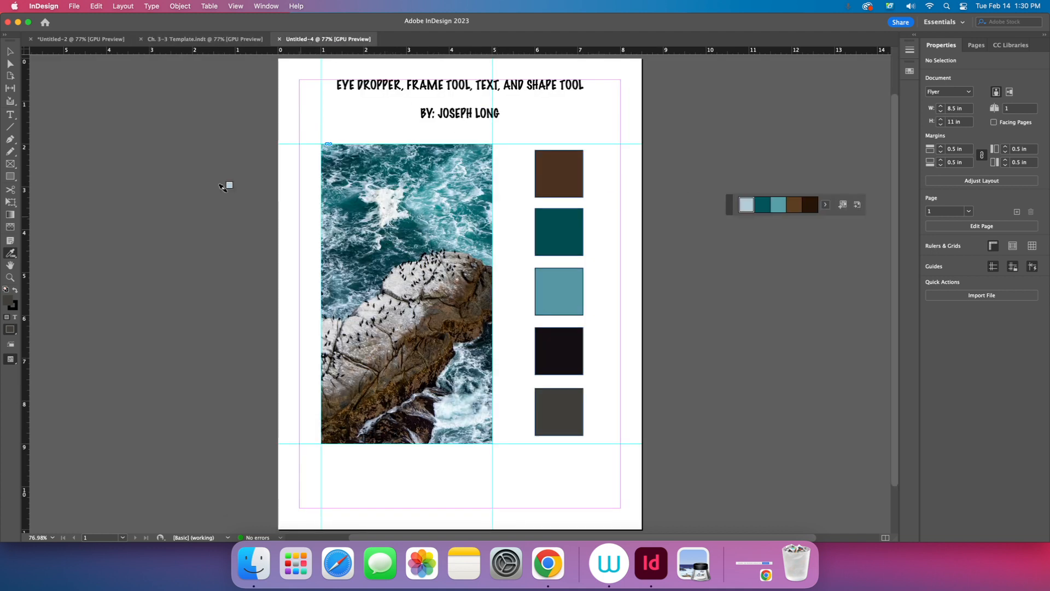
Step: Select the ocean photo with the Selection tool, try deleting it, and undo the deletion
{"action": "left_click", "coordinate": [10, 51]}
{"action": "left_click", "coordinate": [405, 252]}
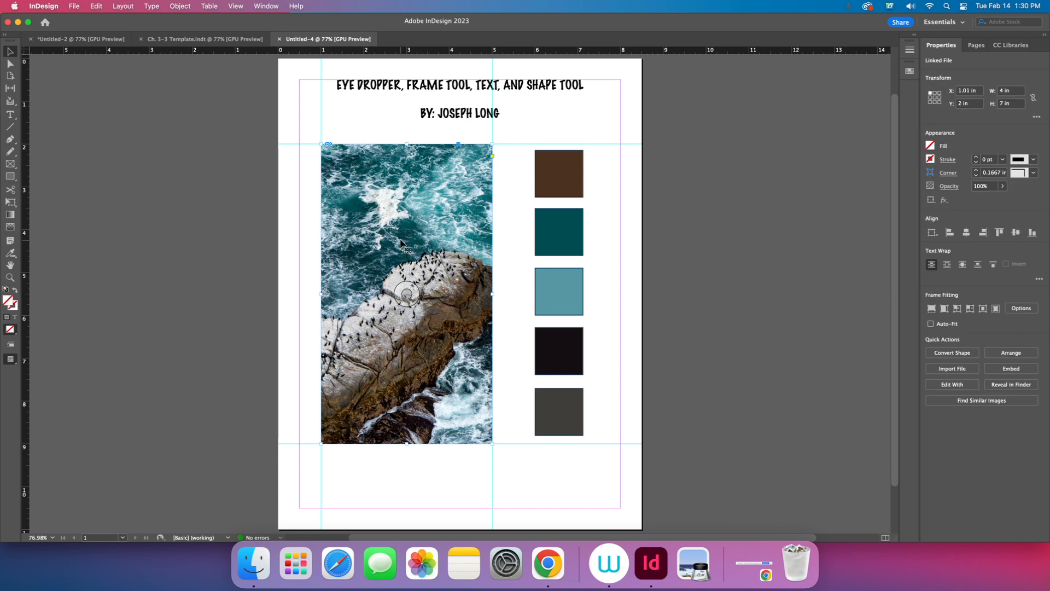
{"action": "key", "text": "Delete"}
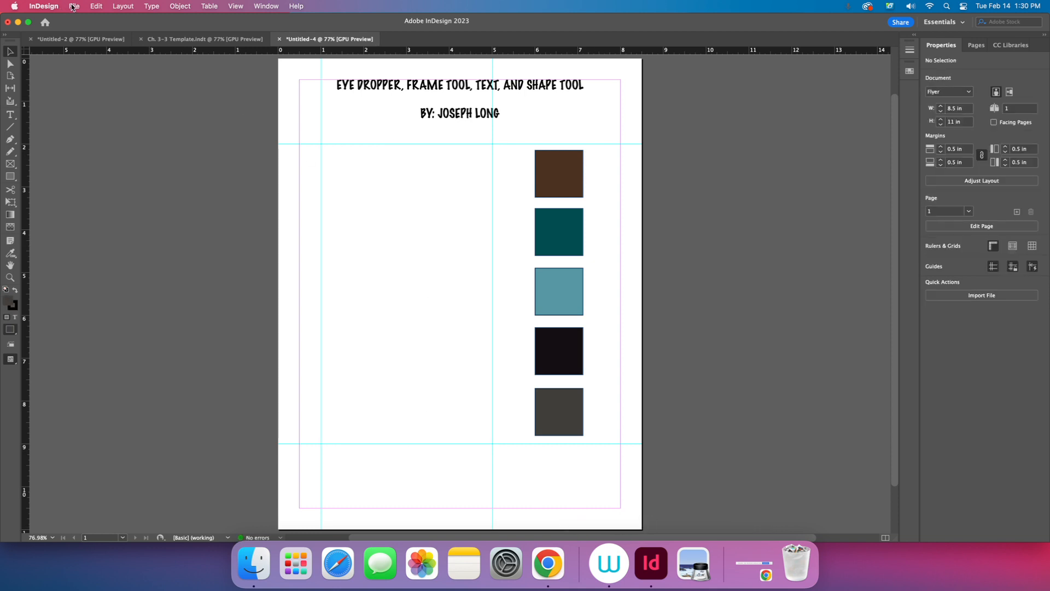
{"action": "left_click", "coordinate": [73, 7]}
{"action": "mouse_move", "coordinate": [122, 9]}
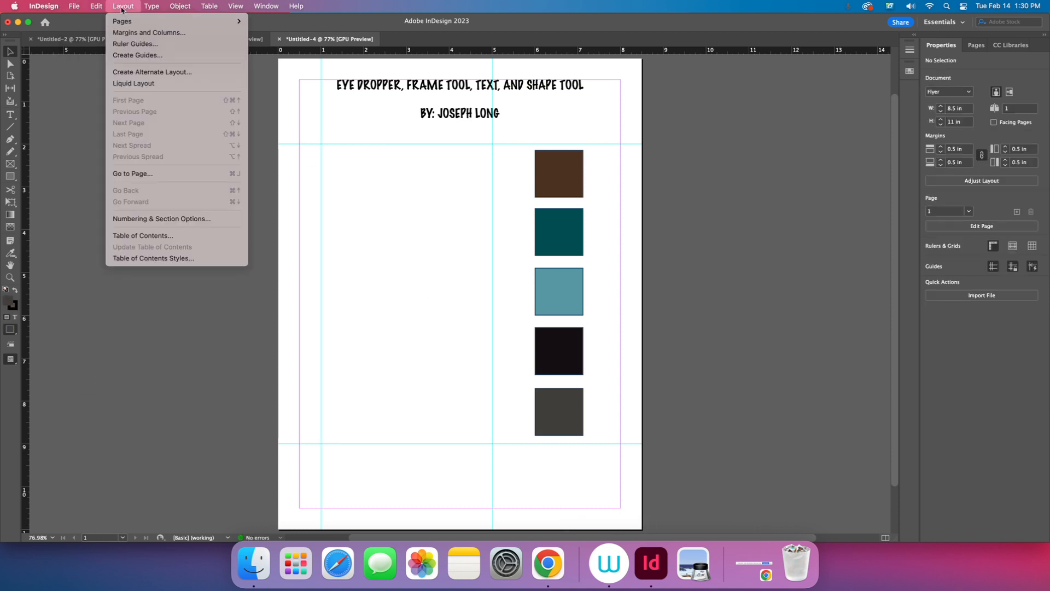
{"action": "left_click", "coordinate": [442, 224]}
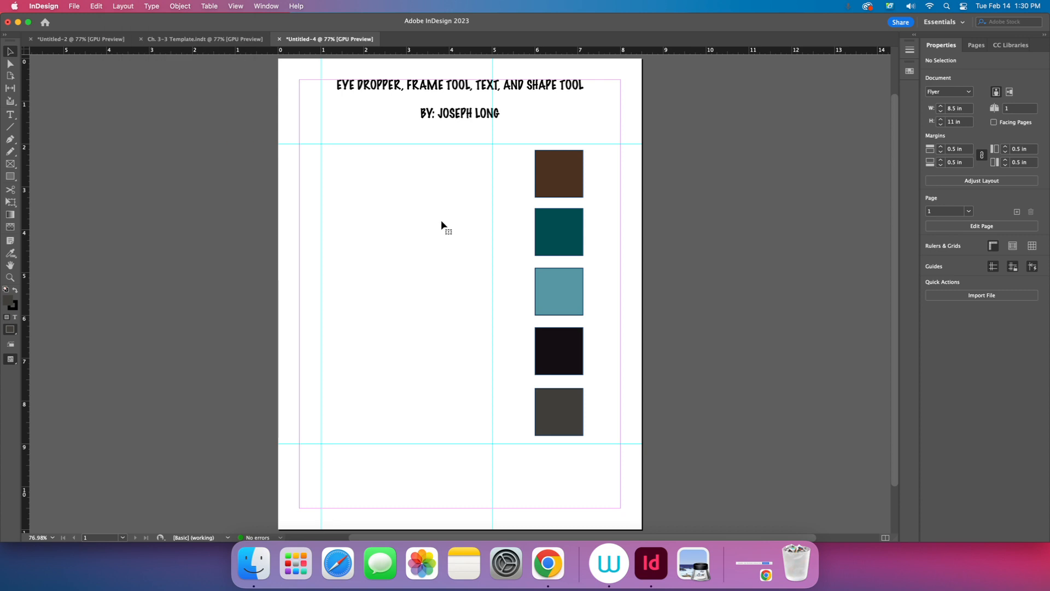
{"action": "left_click", "coordinate": [441, 220]}
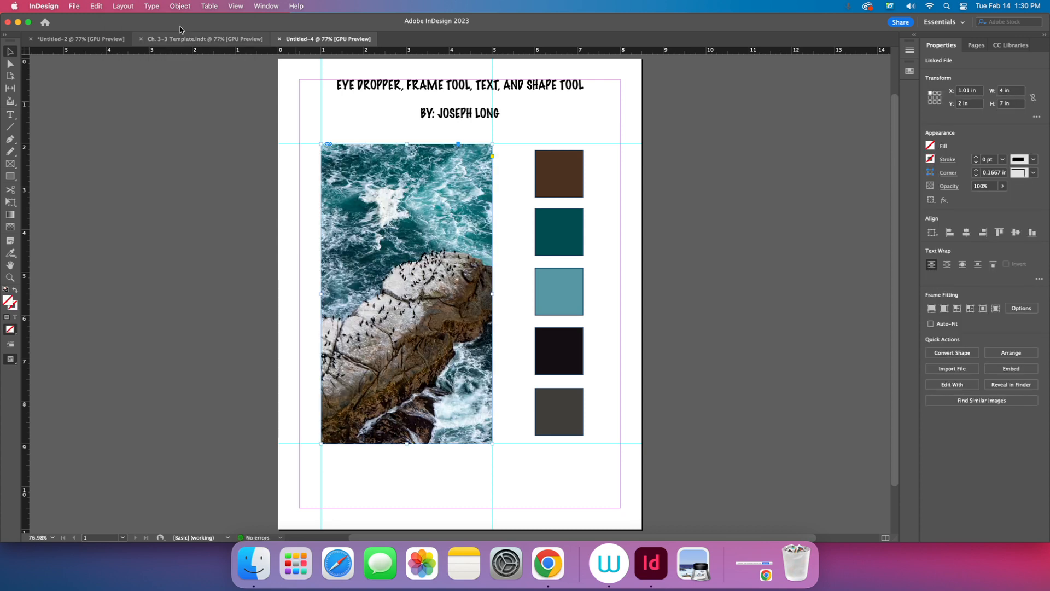
Step: Replace the selected ocean photo by placing the other Unsplash JPG from today's recent files, using Replace Selected Item
{"action": "left_click", "coordinate": [73, 7]}
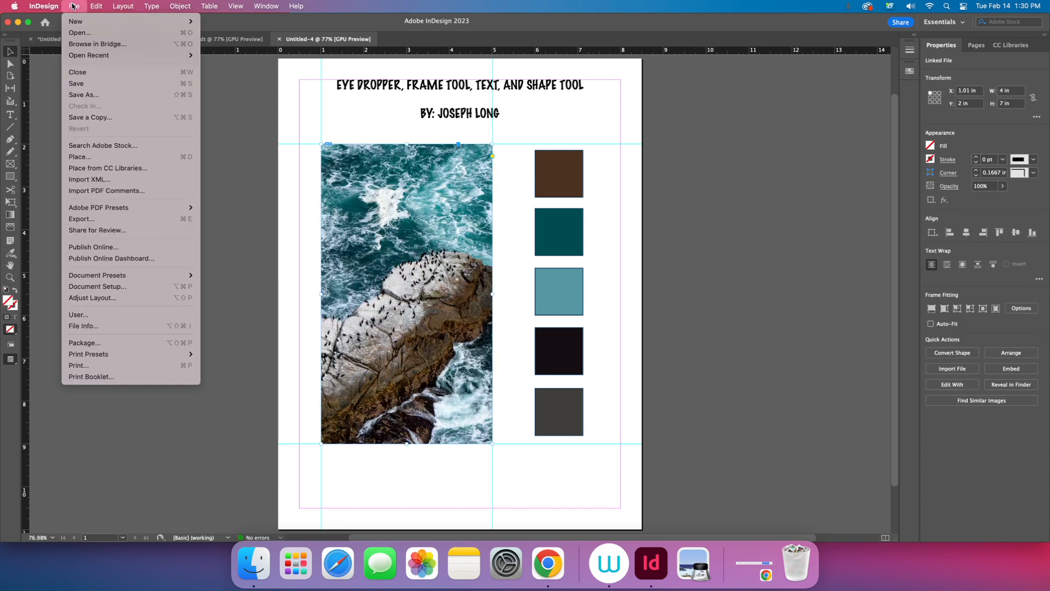
{"action": "left_click", "coordinate": [95, 157]}
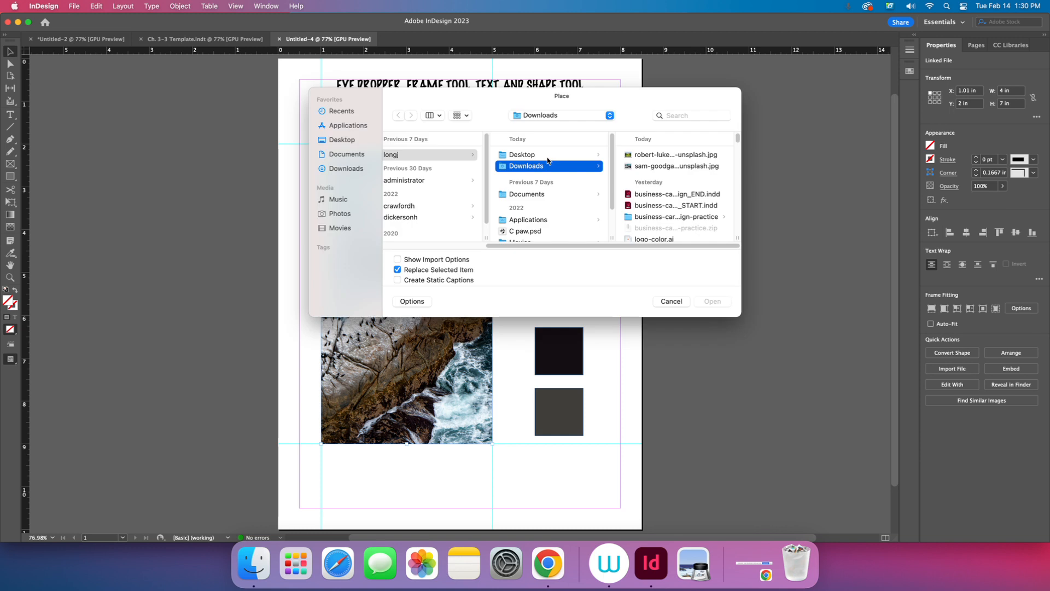
{"action": "left_click", "coordinate": [337, 113]}
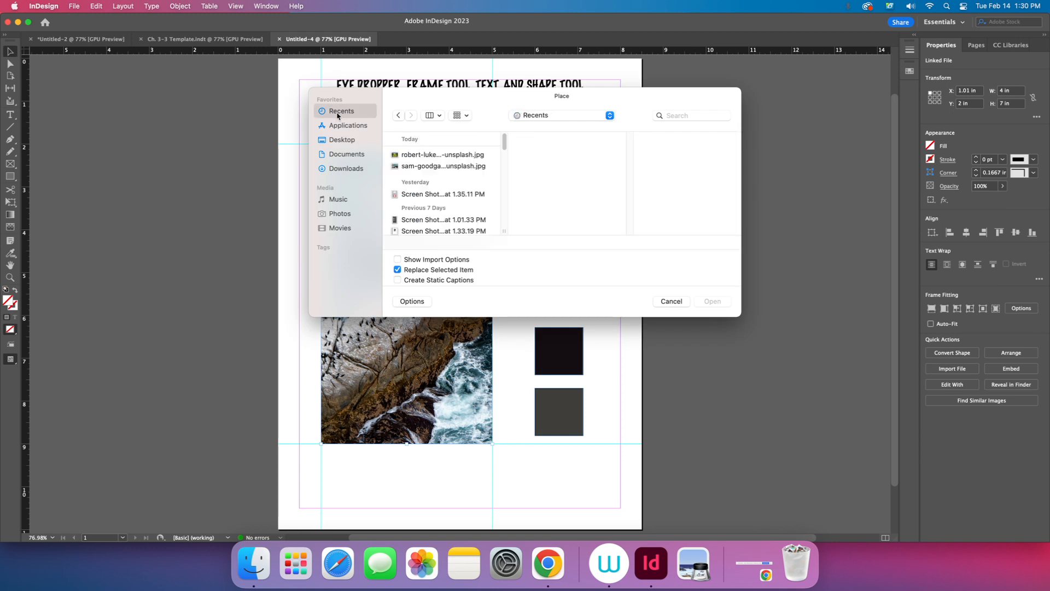
{"action": "left_click", "coordinate": [445, 156]}
{"action": "left_click", "coordinate": [706, 301]}
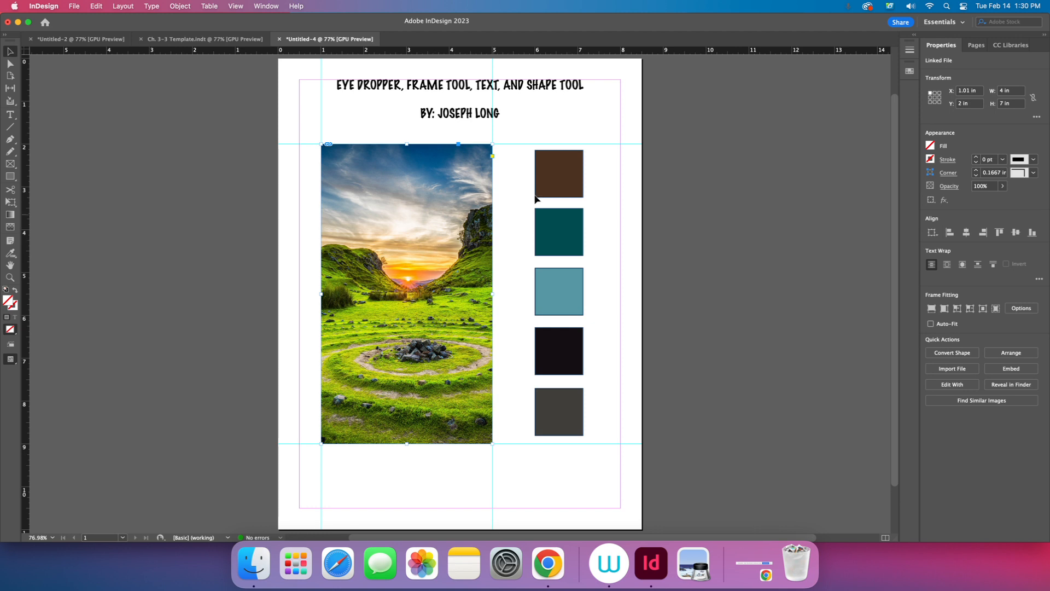
Step: Refill the five squares in order with blue, orange, yellow-green, off-white and a very dark green sampled from the new photo with the Eyedropper
{"action": "key", "text": "i"}
{"action": "left_click", "coordinate": [563, 164]}
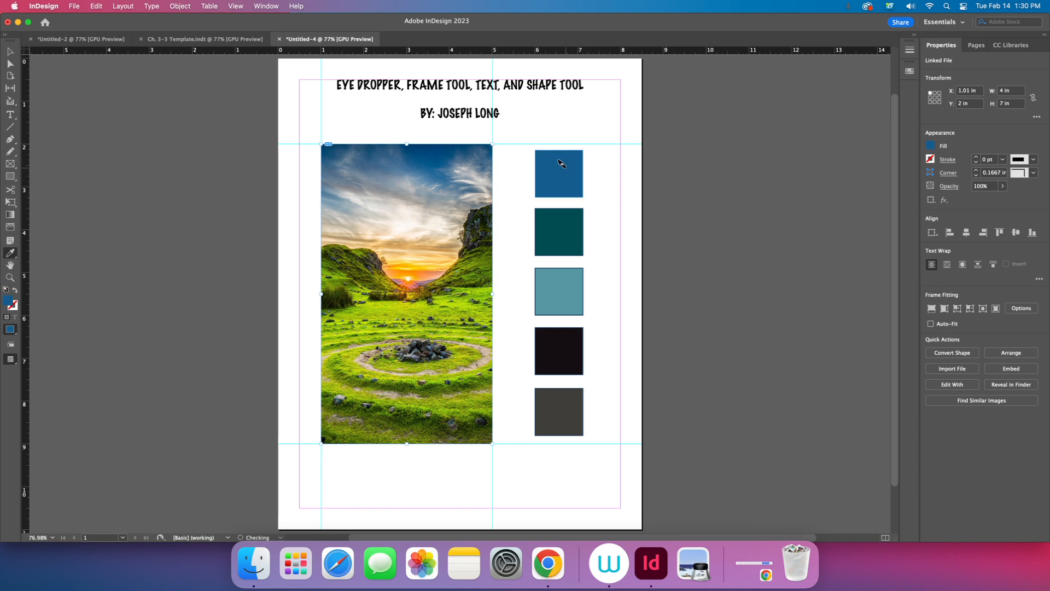
{"action": "left_click", "coordinate": [420, 271], "text": "alt"}
{"action": "left_click", "coordinate": [540, 223]}
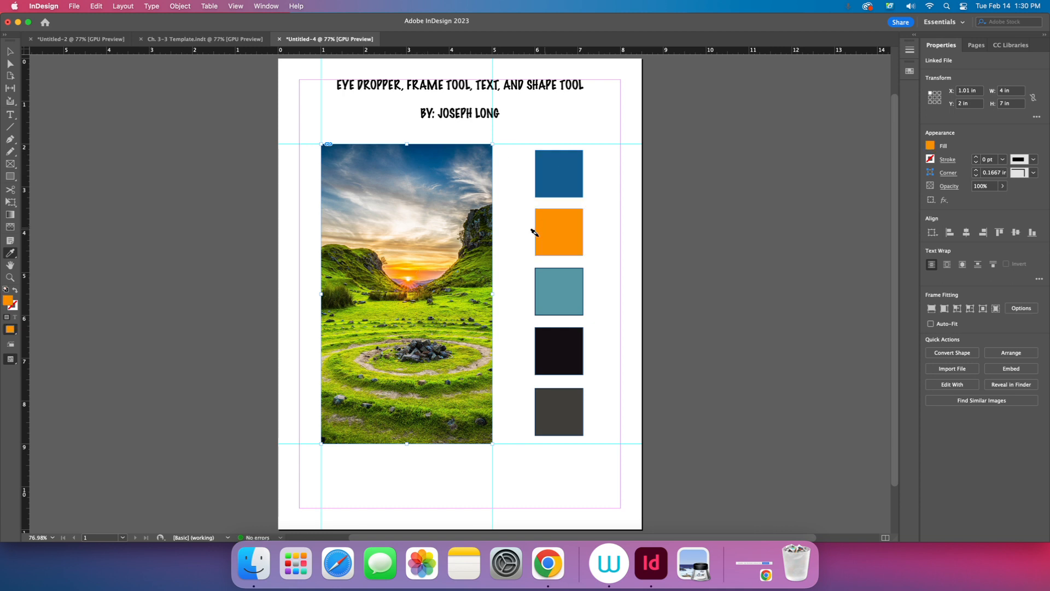
{"action": "left_click", "coordinate": [552, 271]}
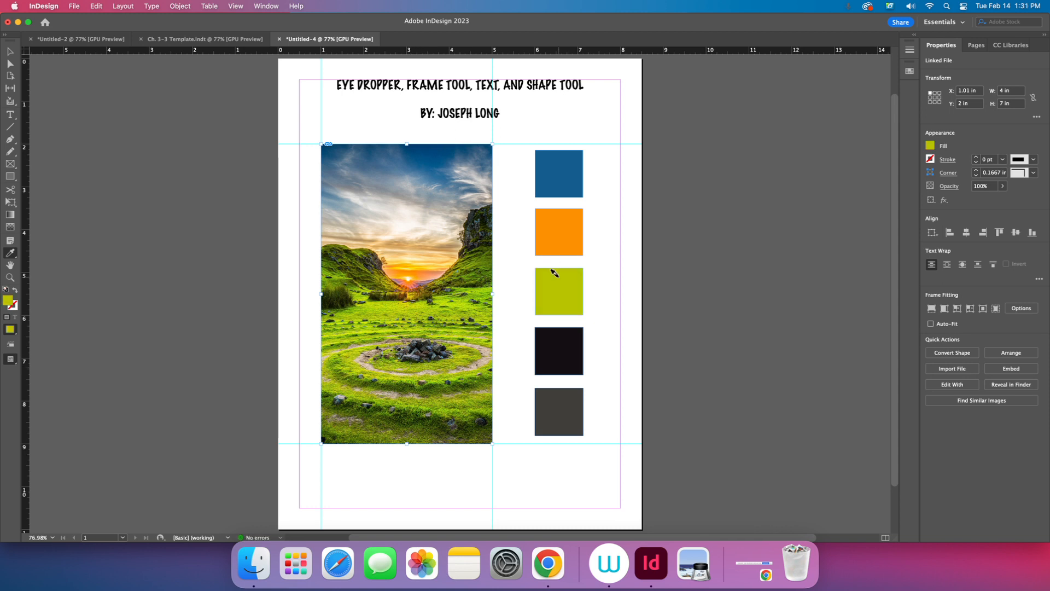
{"action": "left_click", "coordinate": [549, 340]}
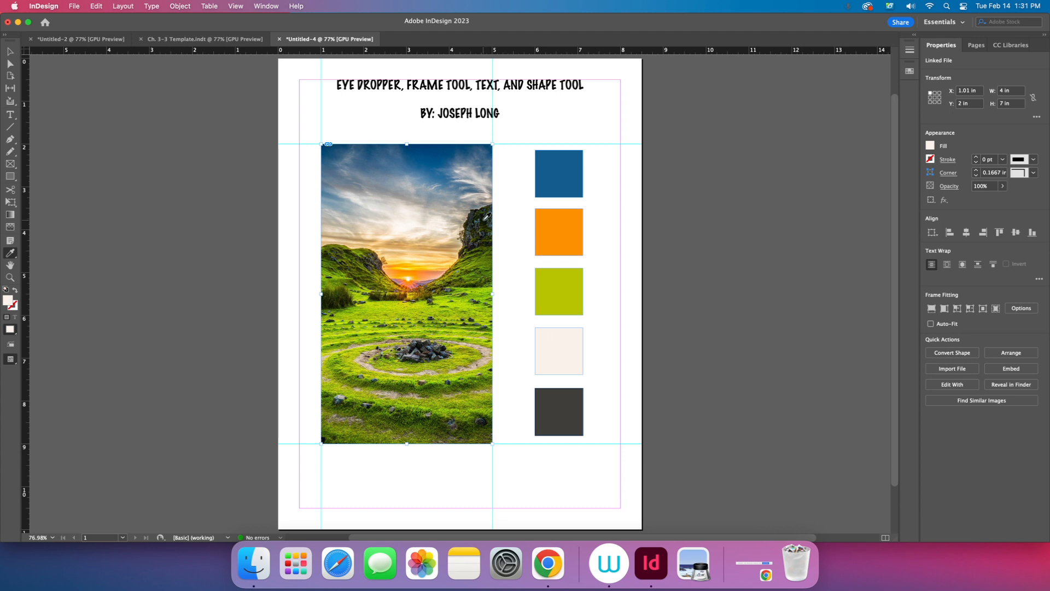
{"action": "left_click", "coordinate": [567, 399]}
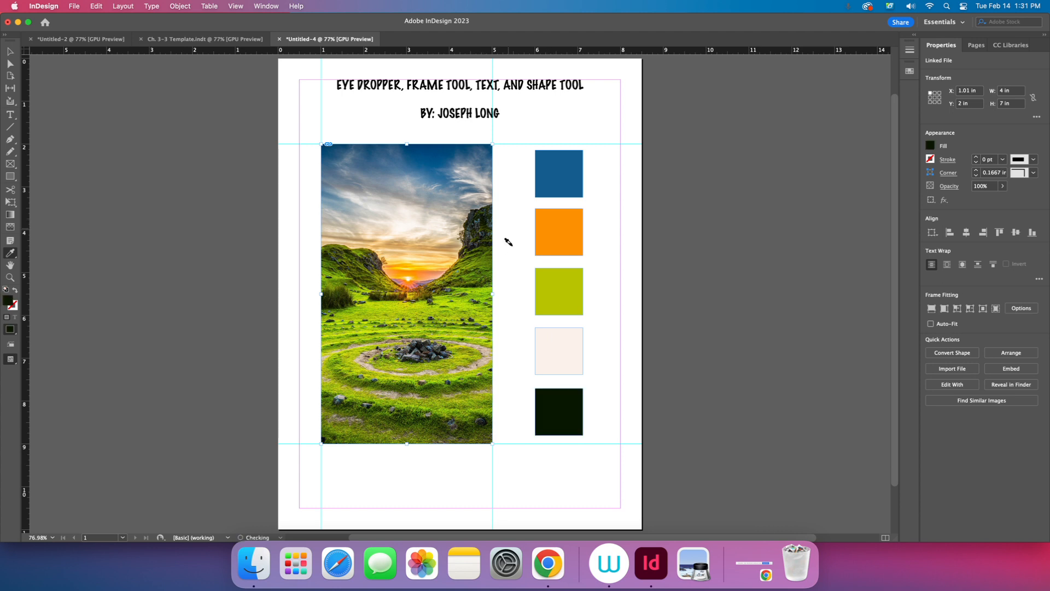
Step: Extract a colour theme from the new photo with the Color Theme Tool and place its palette just below the fifth square
{"action": "left_click", "coordinate": [6, 255]}
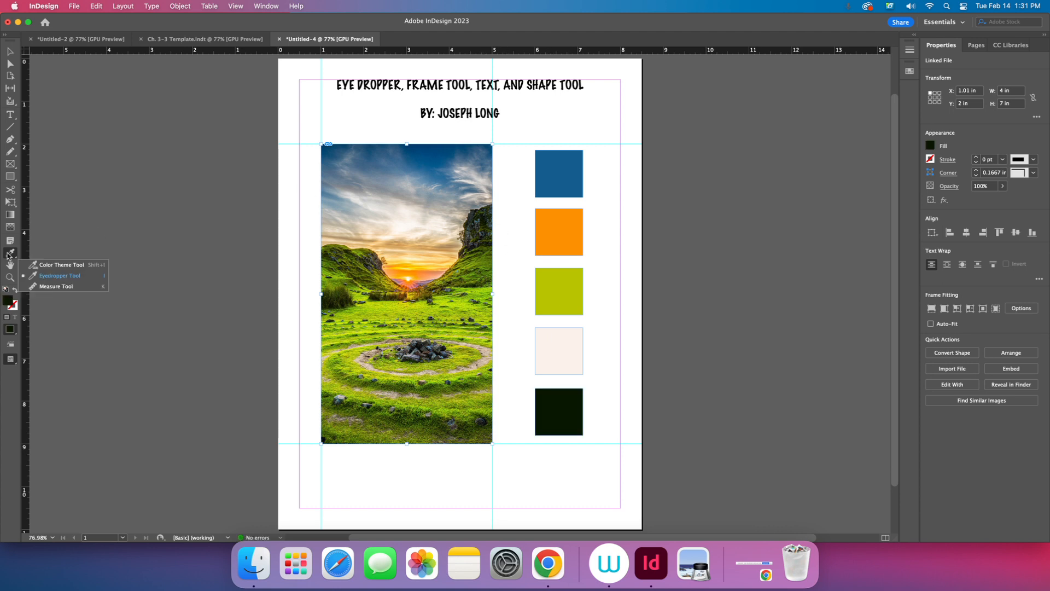
{"action": "left_click", "coordinate": [52, 266]}
{"action": "left_click", "coordinate": [446, 176]}
{"action": "left_click", "coordinate": [443, 171]}
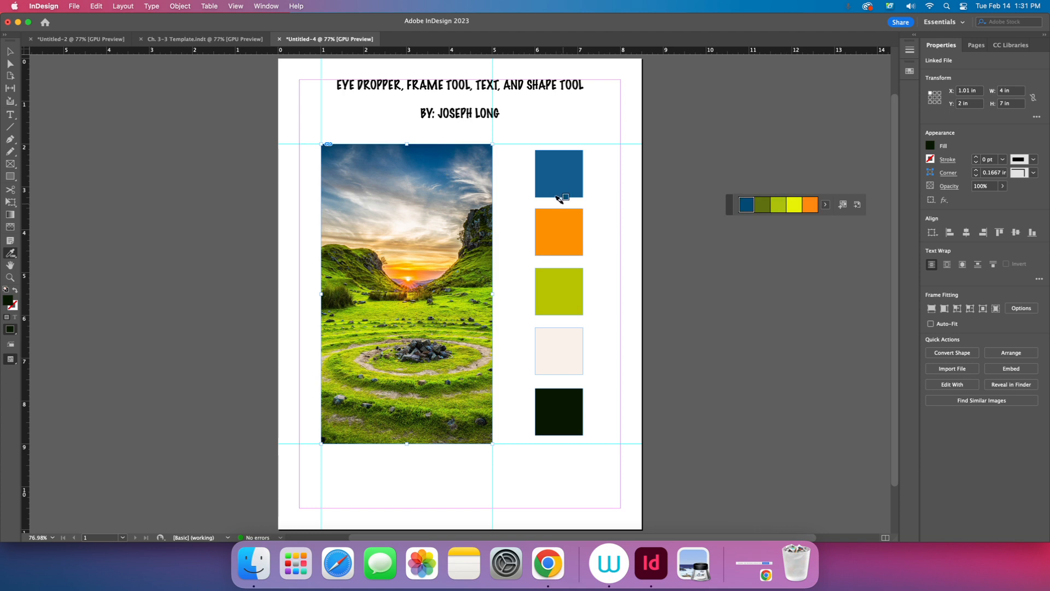
{"action": "left_click_drag", "start_coordinate": [730, 204], "coordinate": [564, 379]}
{"action": "left_click_drag", "start_coordinate": [522, 417], "coordinate": [494, 456]}
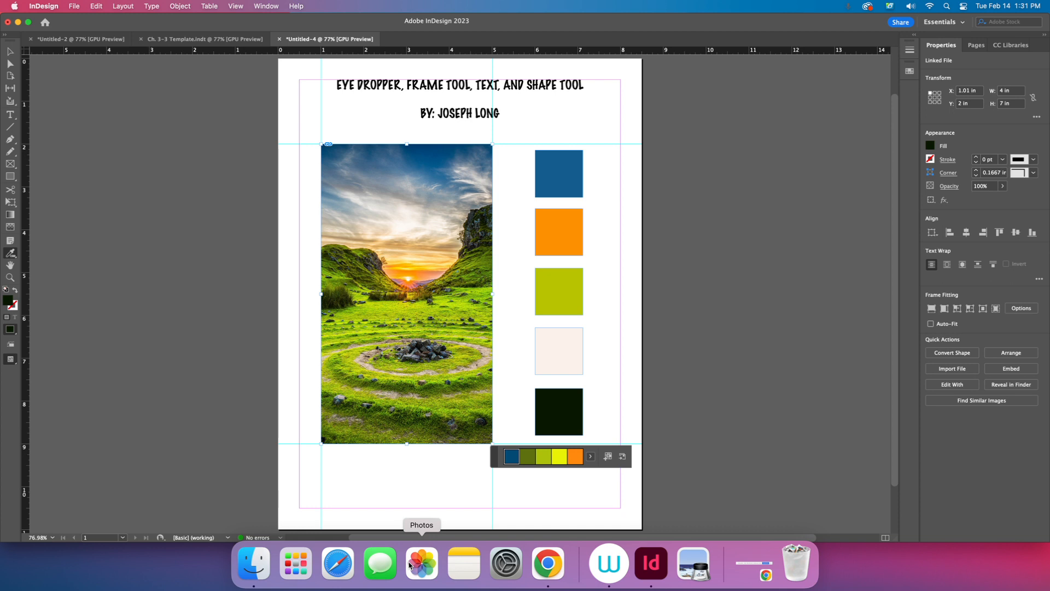